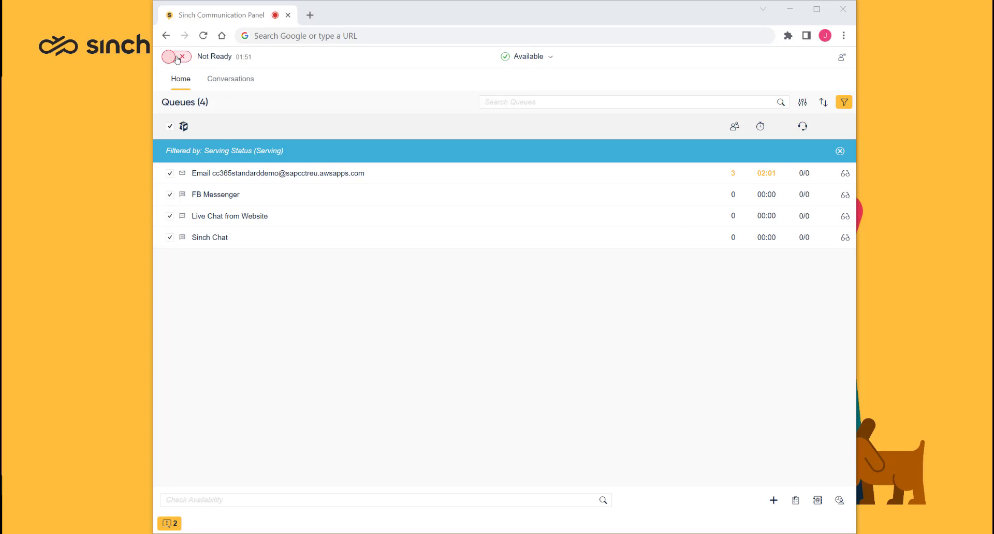
# - Switch the agent from Not Ready to Ready so the 'Replacement pedal' email is offered
pyautogui.click(176, 57)
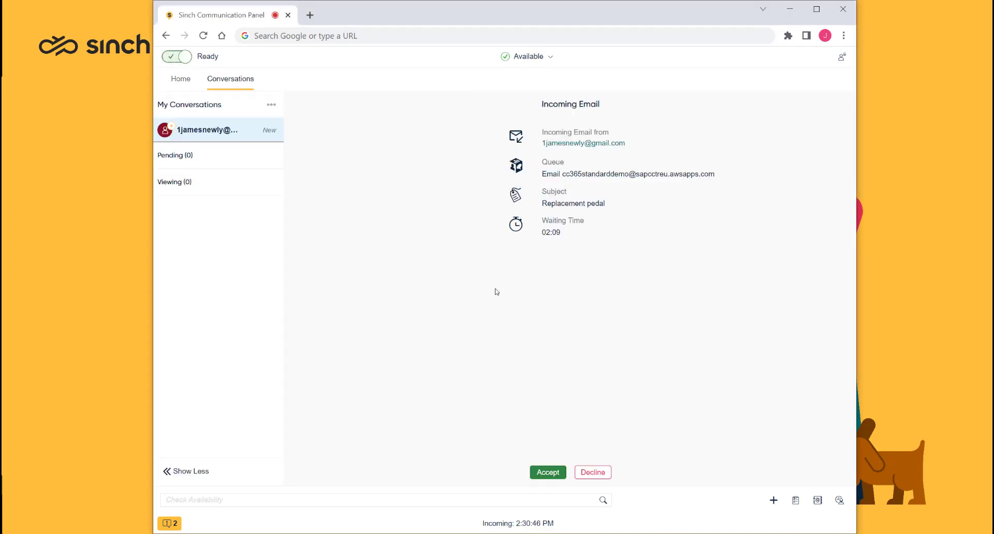
# - Accept the incoming 'Replacement pedal' customer email
pyautogui.click(547, 473)
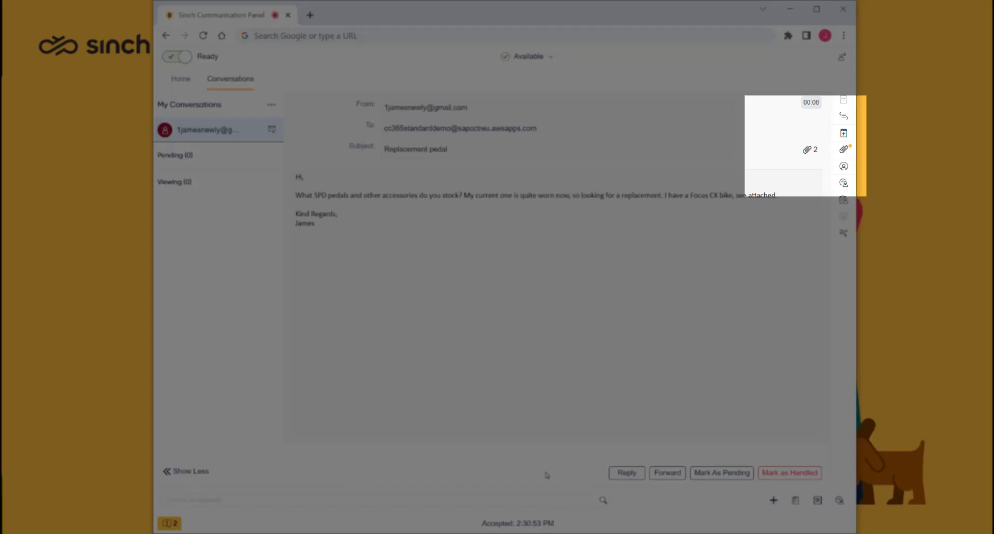
# - Preview the customer's Pedal.jpg attachment and download it into the Desktop Bike folder
pyautogui.click(807, 151)
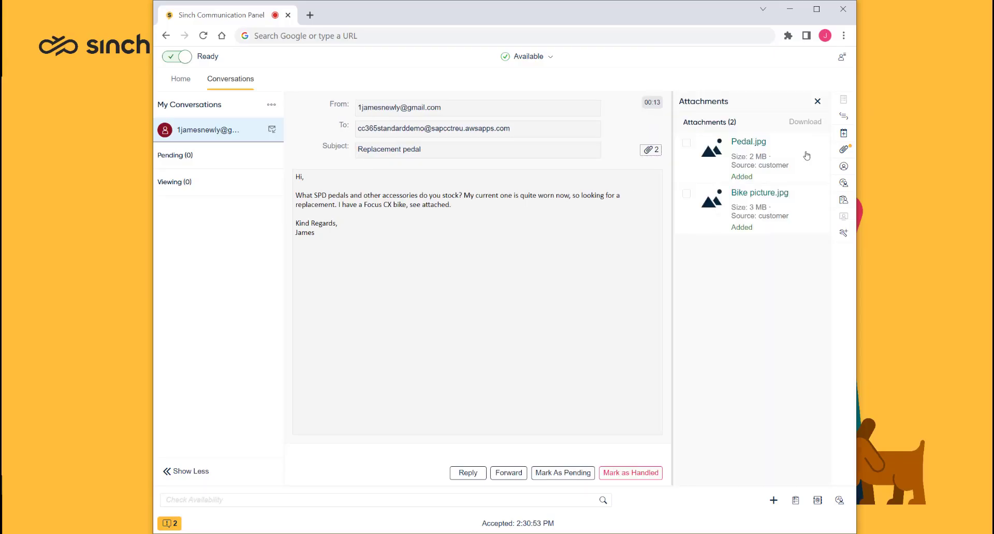
pyautogui.click(751, 143)
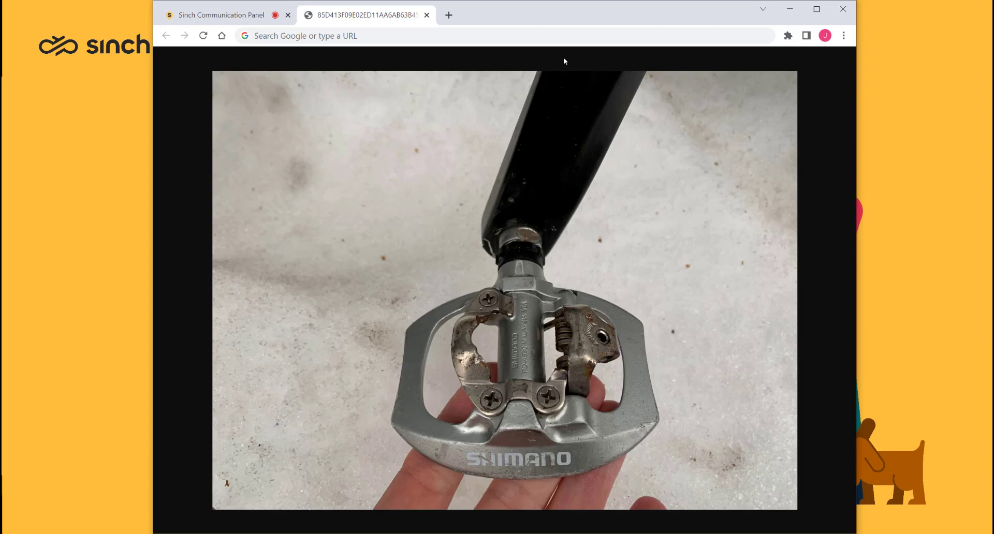
pyautogui.click(427, 15)
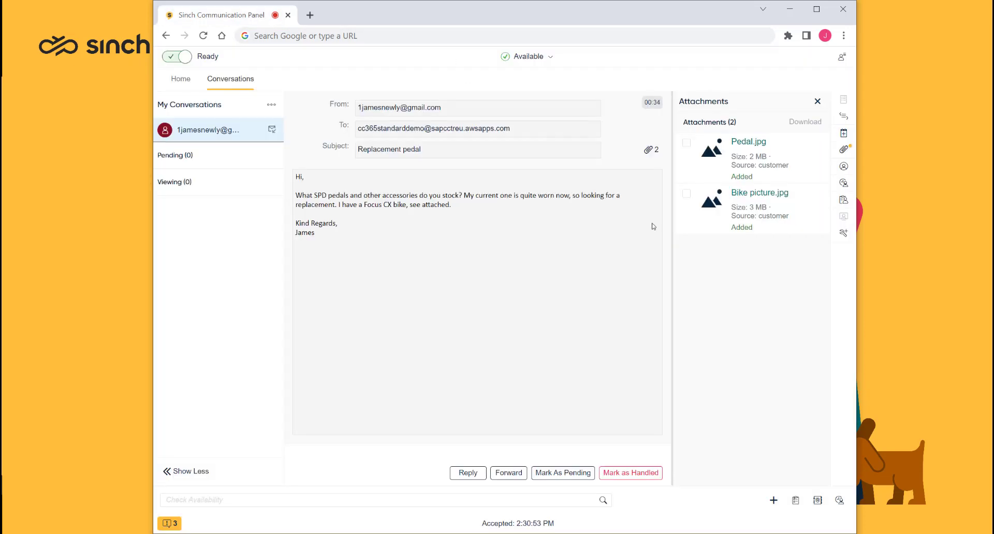
pyautogui.click(687, 143)
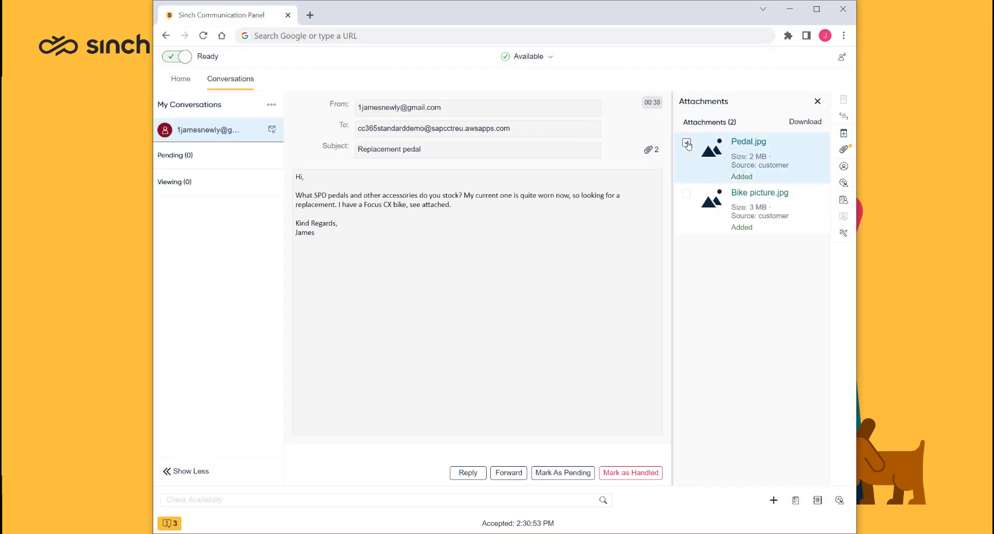
pyautogui.click(792, 124)
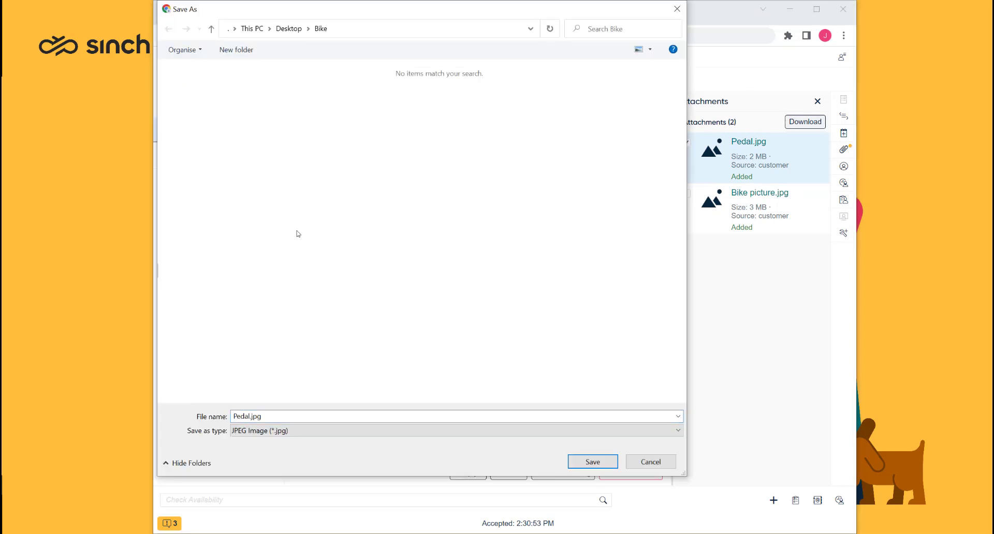
pyautogui.click(592, 462)
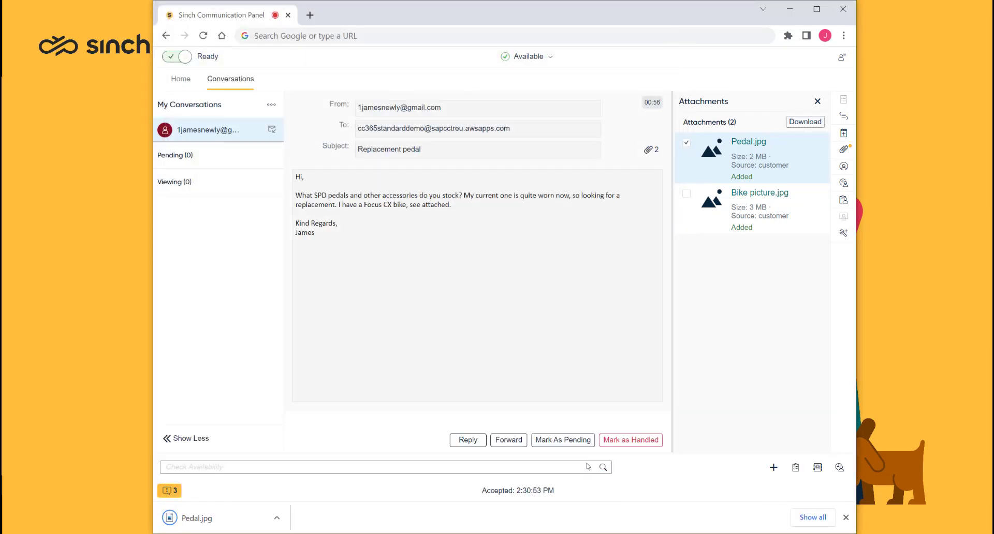
pyautogui.click(844, 517)
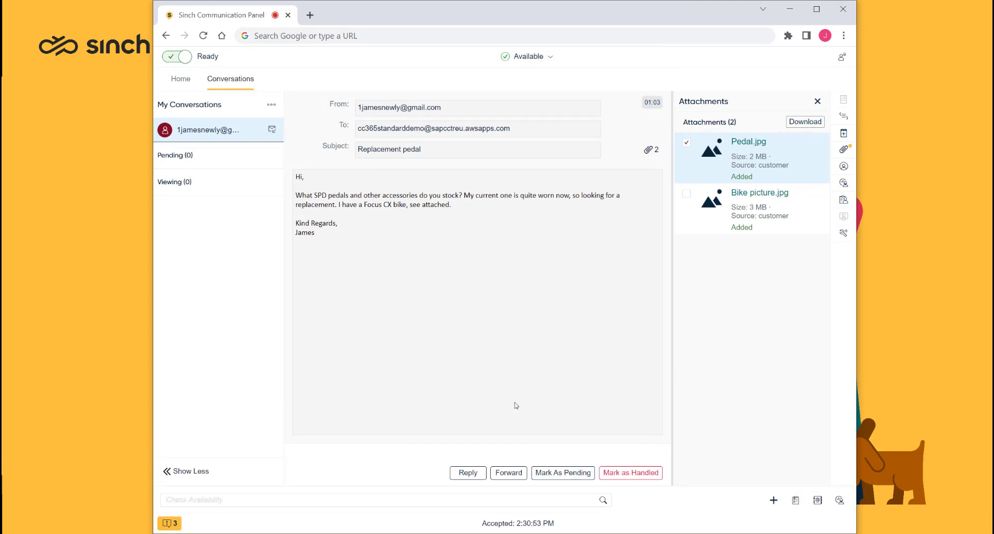
# - Start a reply and attach 'Bike accessory pricelist 2022.pdf' from the computer
pyautogui.click(468, 473)
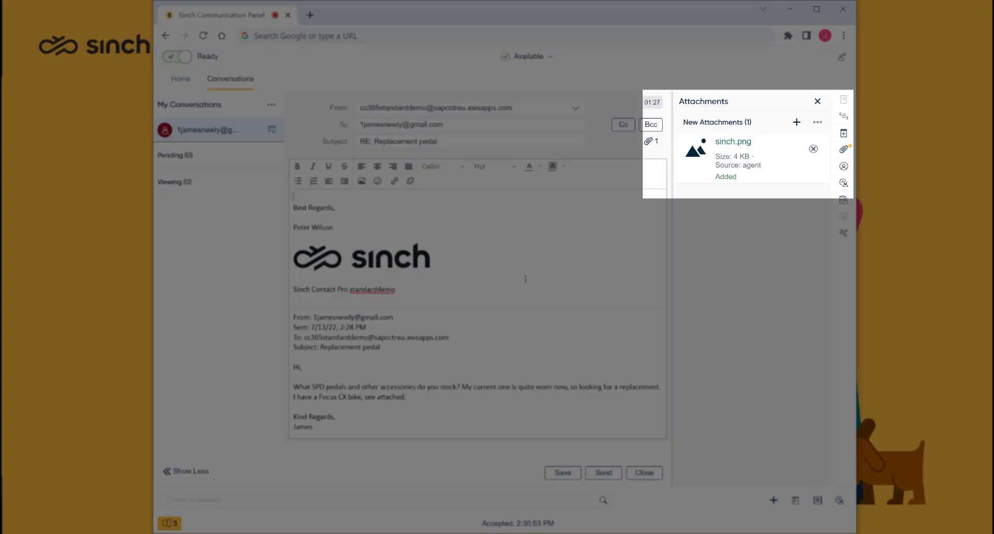
pyautogui.click(797, 122)
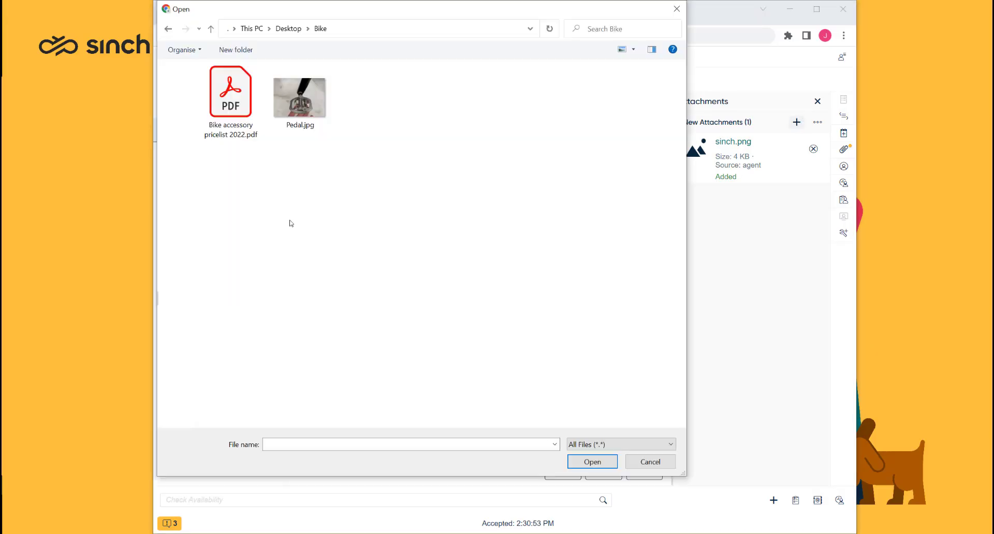
pyautogui.click(229, 93)
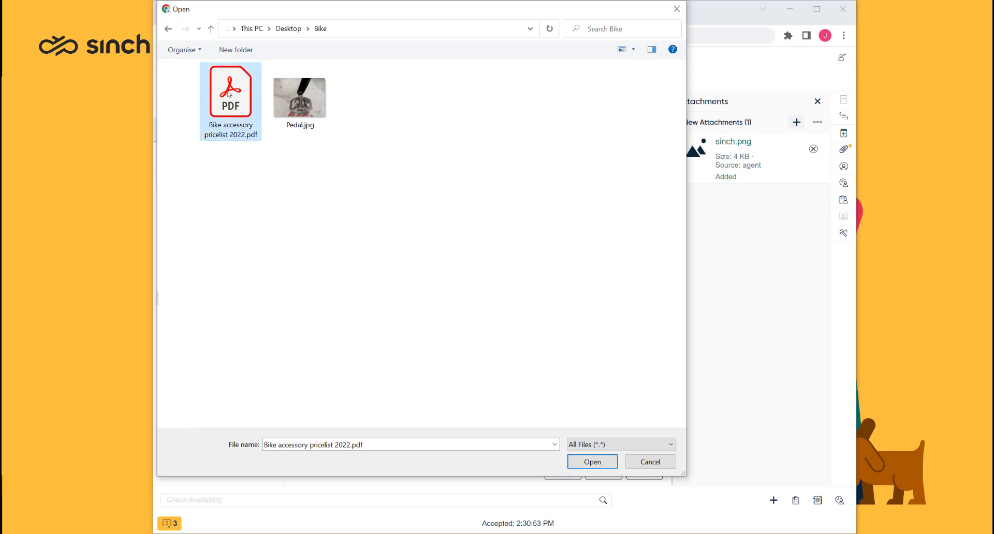
pyautogui.click(592, 461)
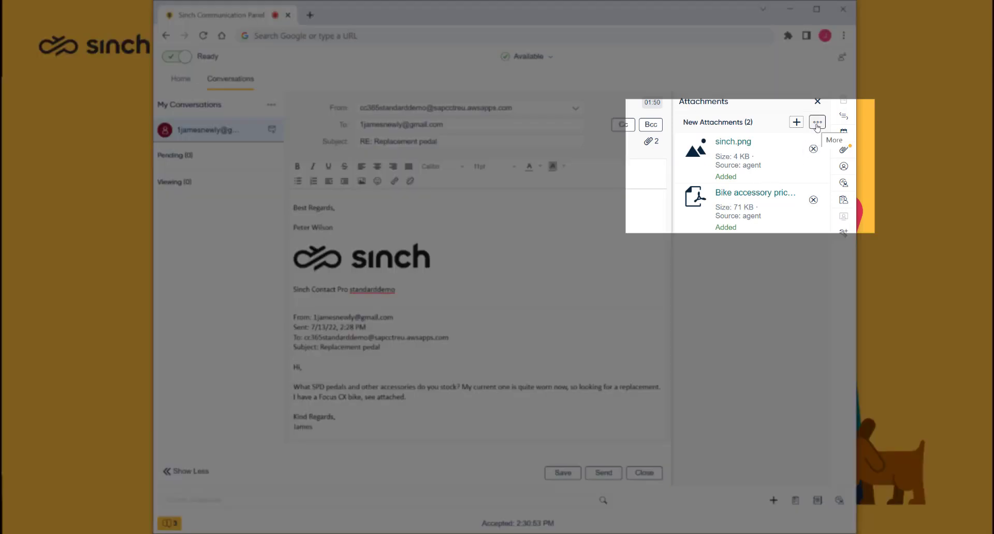
# - Include the customer's original attachments, Pedal.jpg and Bike picture.jpg, in the reply
pyautogui.click(818, 124)
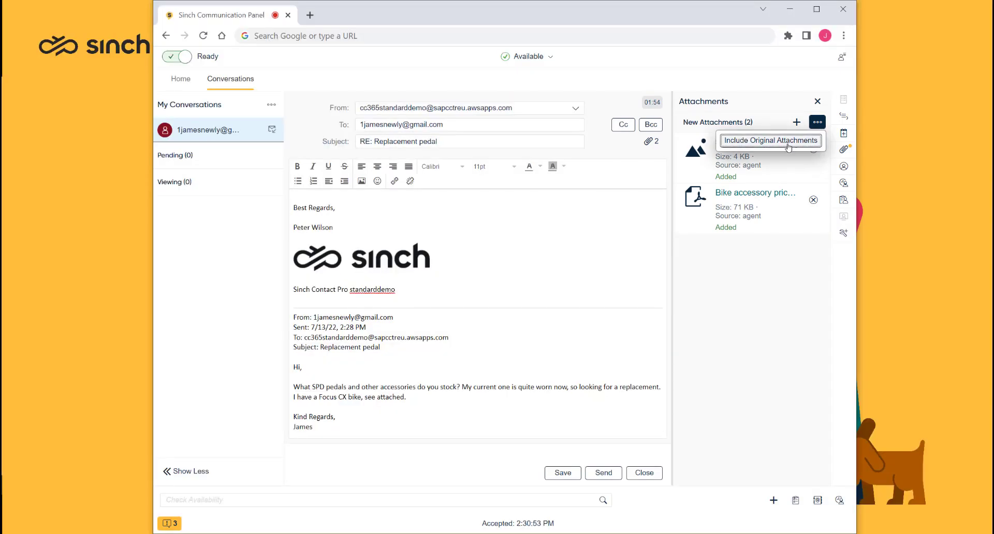
pyautogui.click(788, 141)
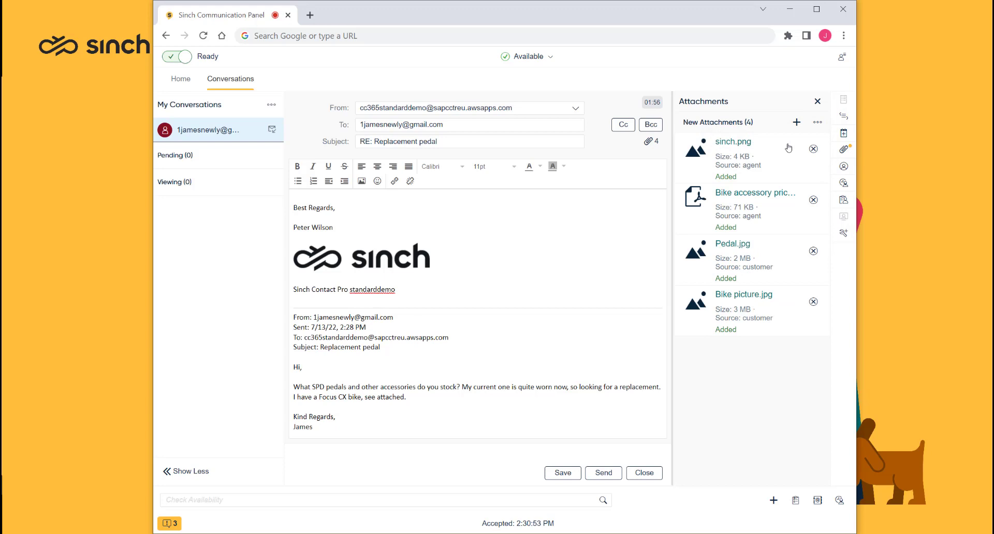
pyautogui.click(587, 197)
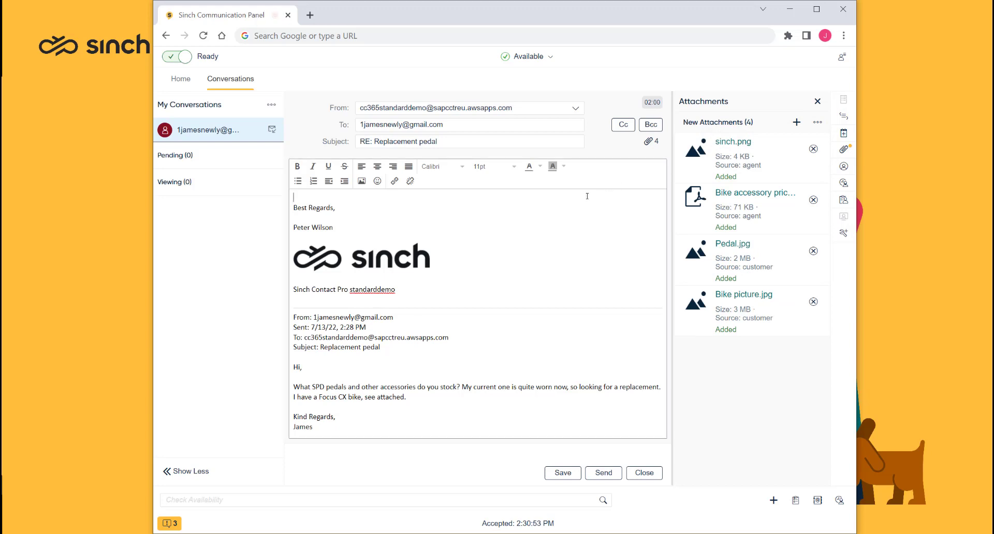
# - Insert the Accessories reply template and make 'wide range of accessories' bold and italic
pyautogui.click(842, 118)
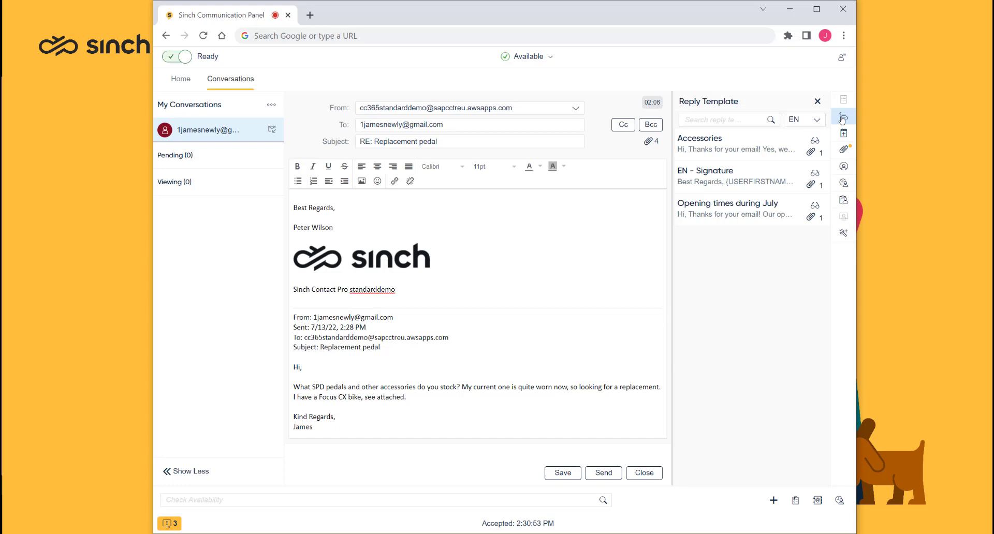
pyautogui.click(738, 149)
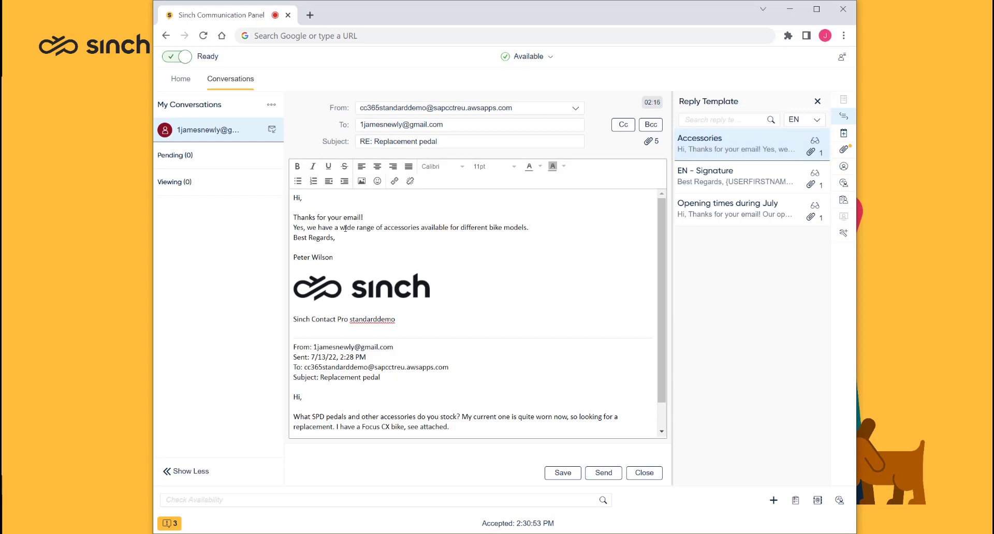
pyautogui.moveTo(341, 228); pyautogui.dragTo(420, 227)
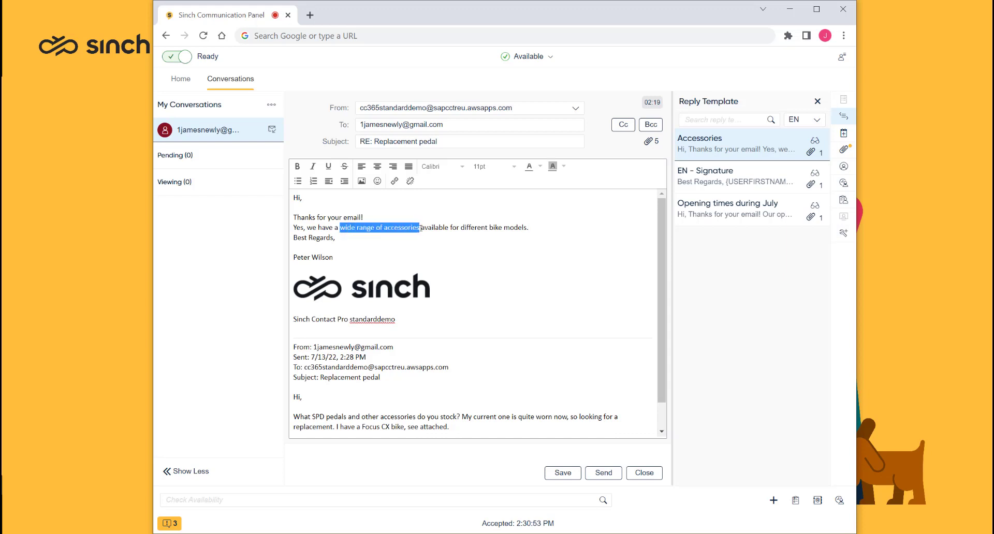
pyautogui.click(298, 166)
pyautogui.click(314, 167)
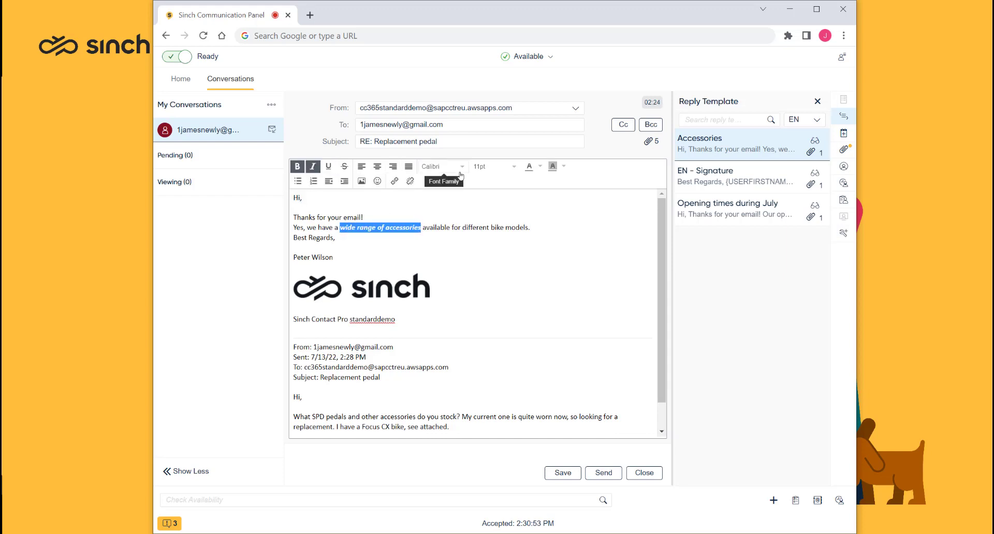
# - Colour the 'wide range of accessories' phrase orange and insert an emoji right after it
pyautogui.click(540, 166)
pyautogui.click(512, 195)
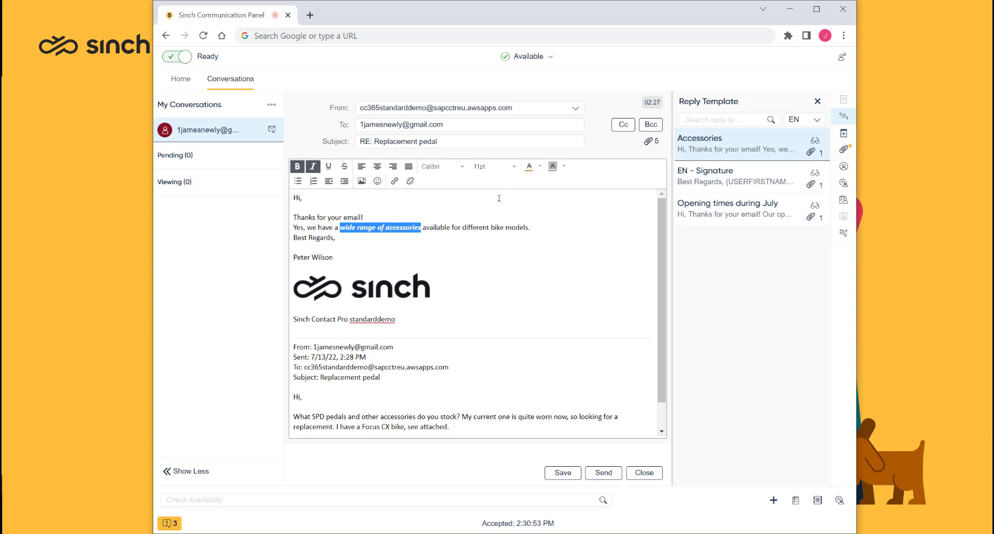
pyautogui.click(423, 228)
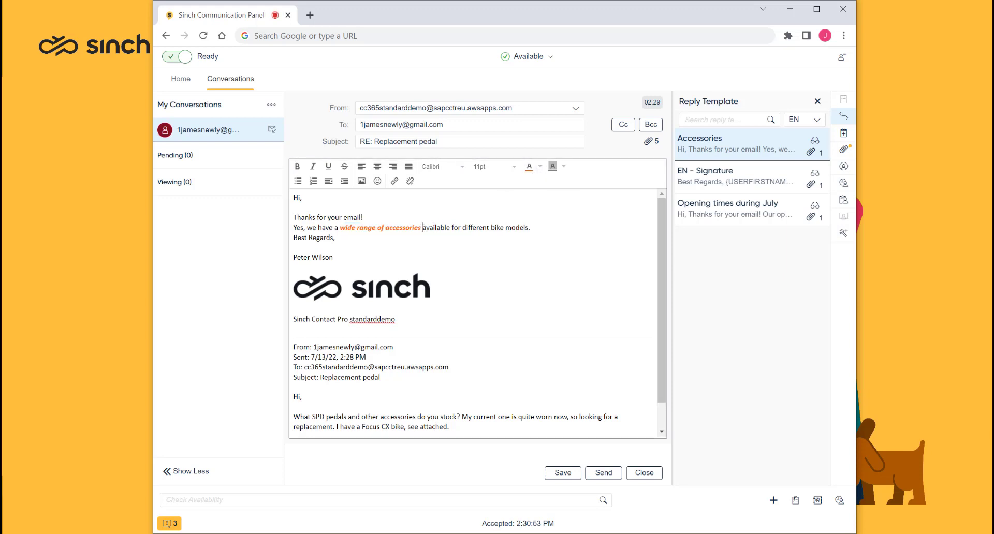
pyautogui.click(377, 181)
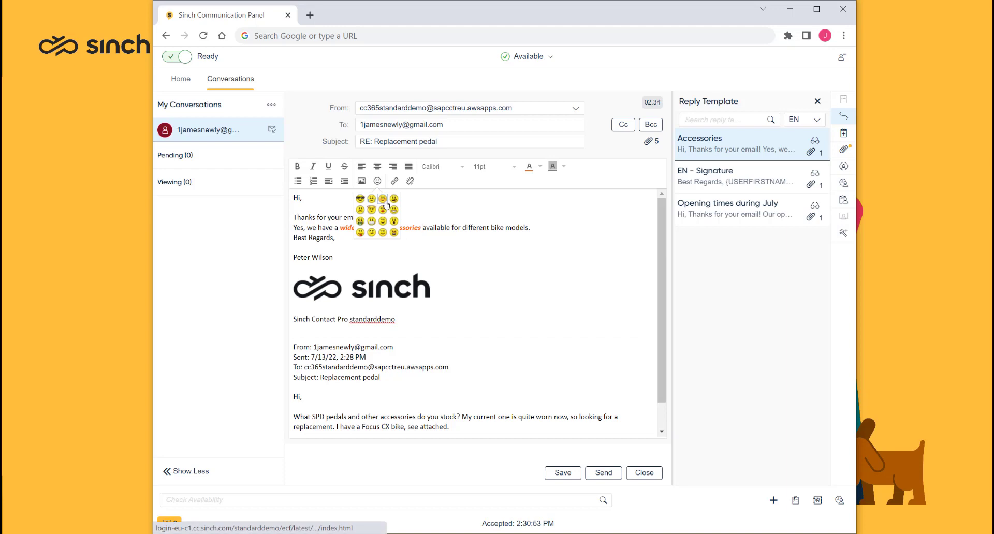
pyautogui.click(393, 210)
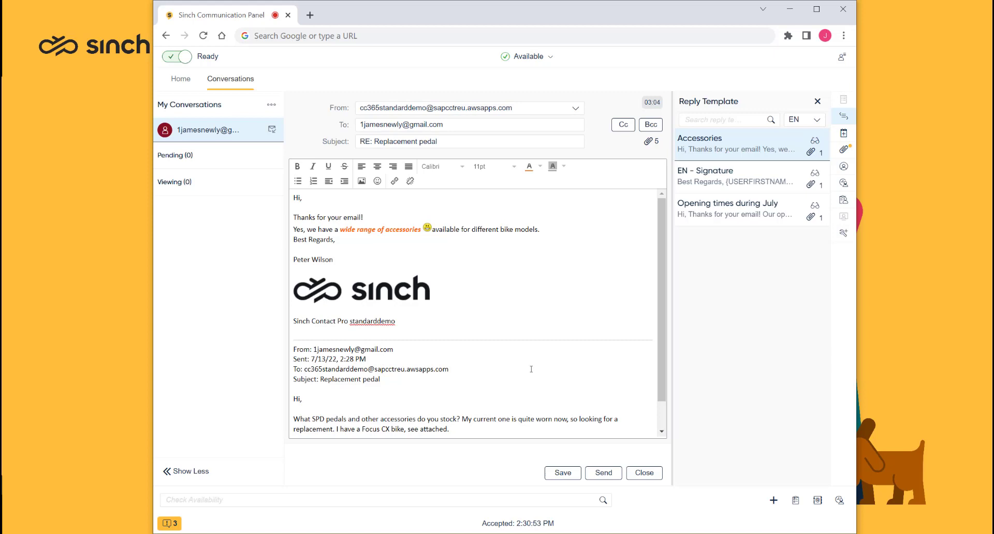
# - Send the reply, mark the Replacement pedal conversation handled, close it, and go Not Ready
pyautogui.click(604, 474)
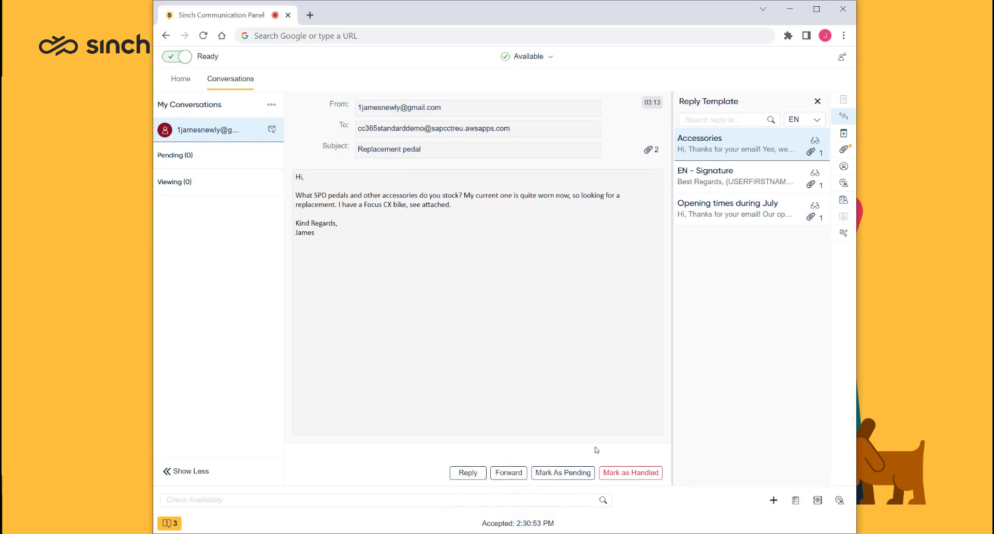
pyautogui.click(629, 474)
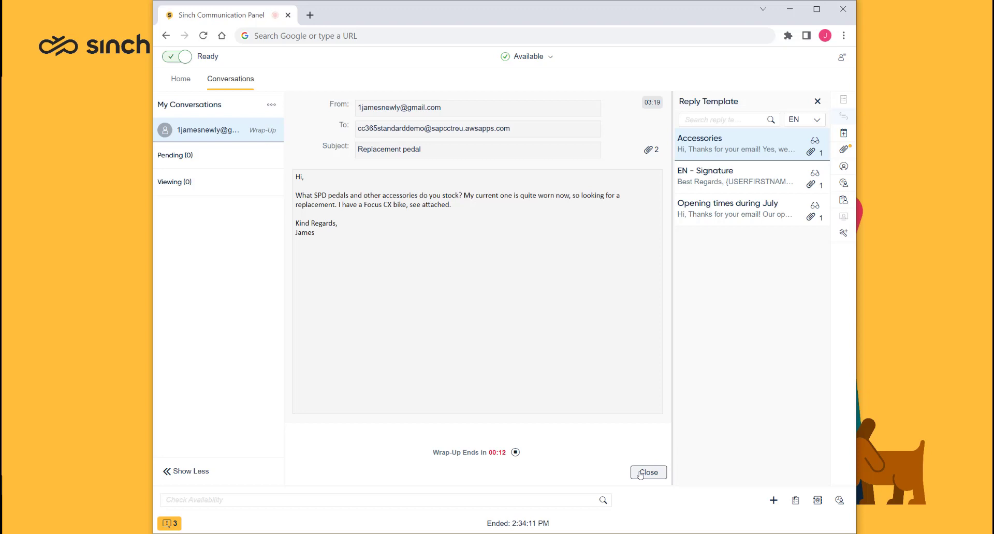
pyautogui.click(640, 473)
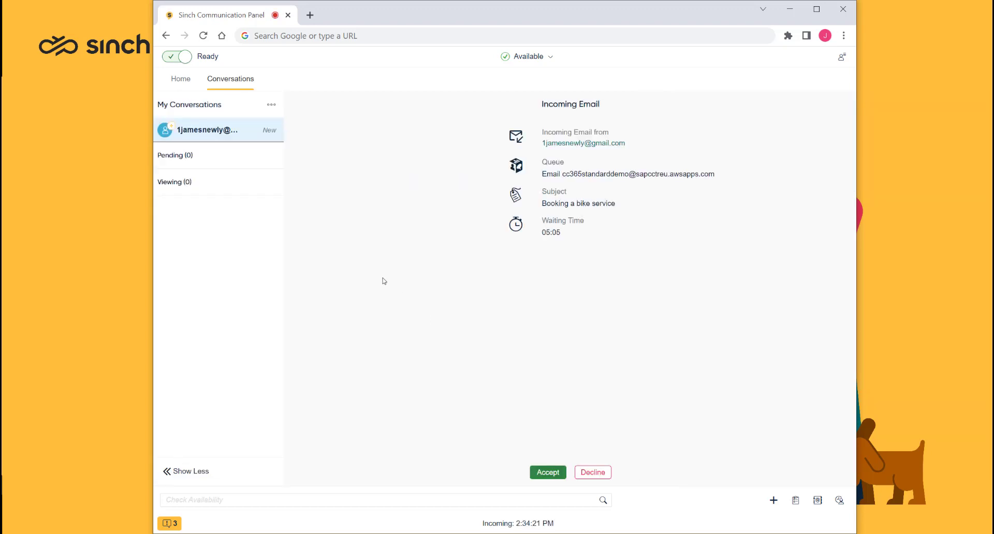
pyautogui.click(178, 56)
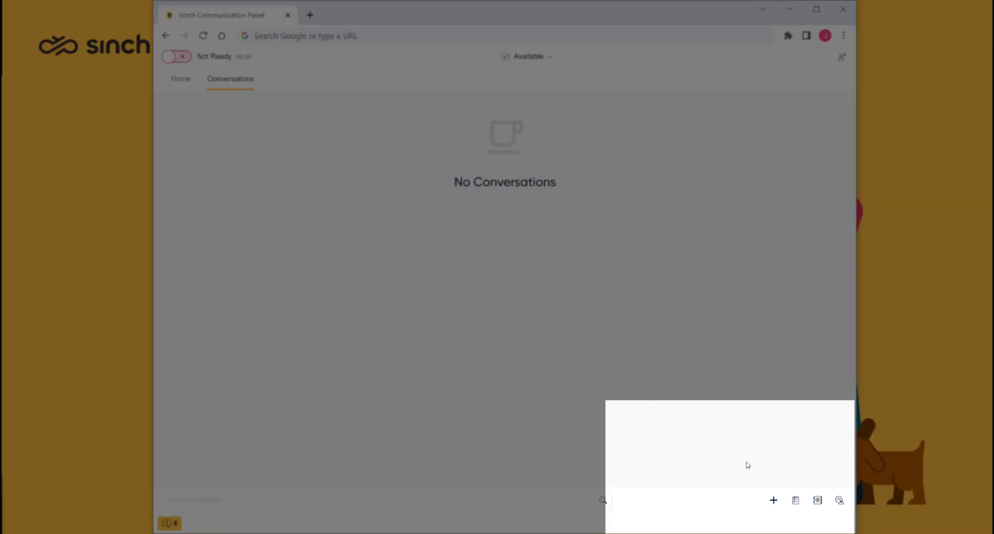
# - Pick the 'Booking a bike service' email from the Picklist
pyautogui.click(796, 501)
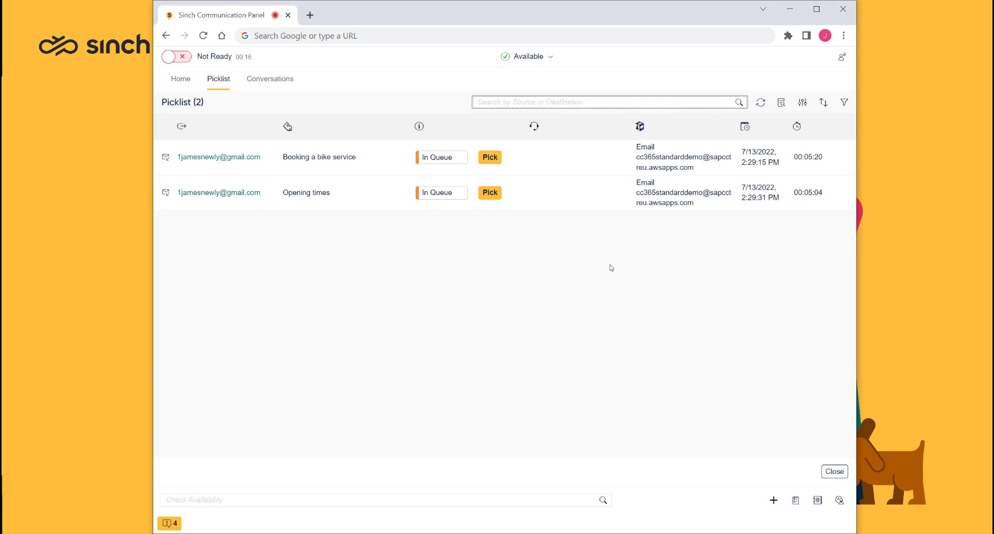
pyautogui.click(552, 162)
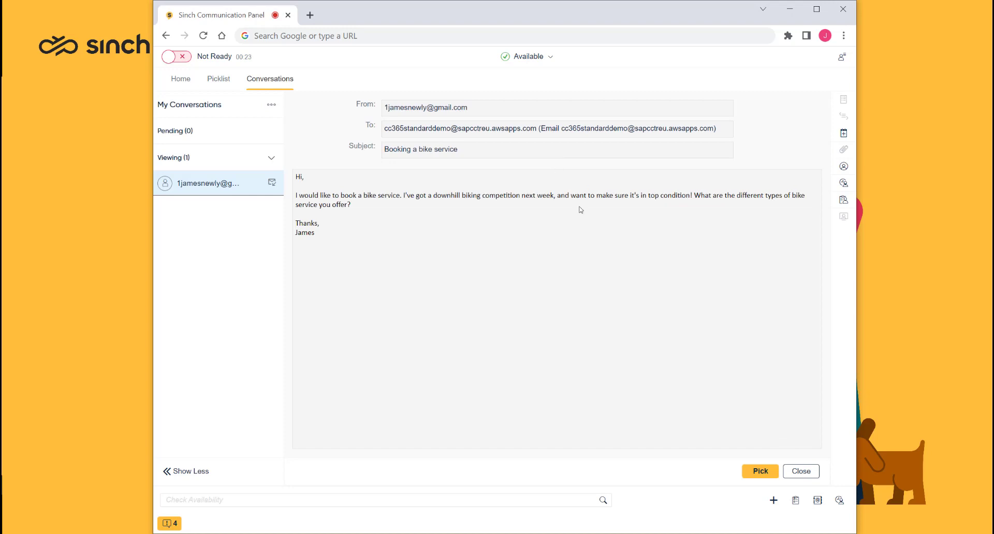
pyautogui.click(759, 472)
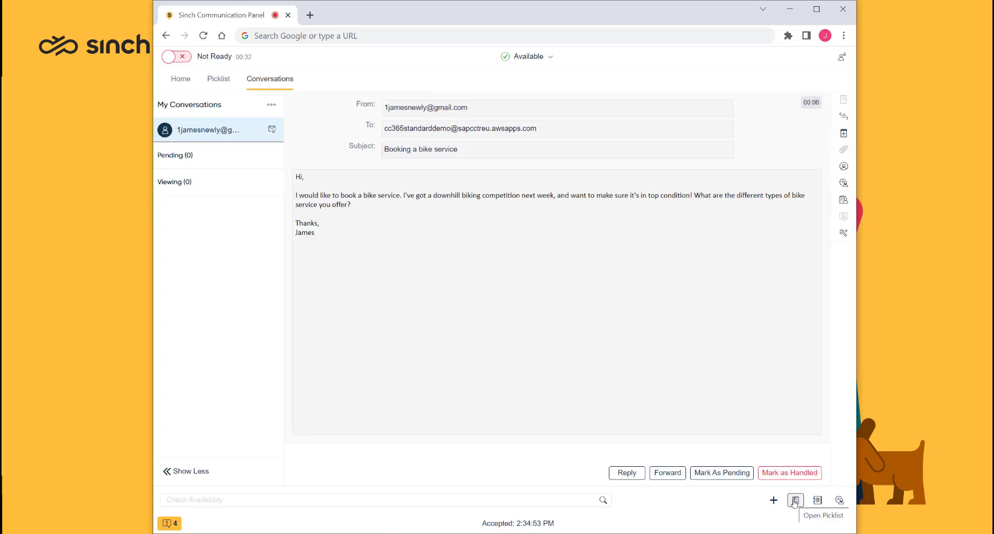
# - Pick the 'Opening times' email from the Picklist
pyautogui.click(795, 501)
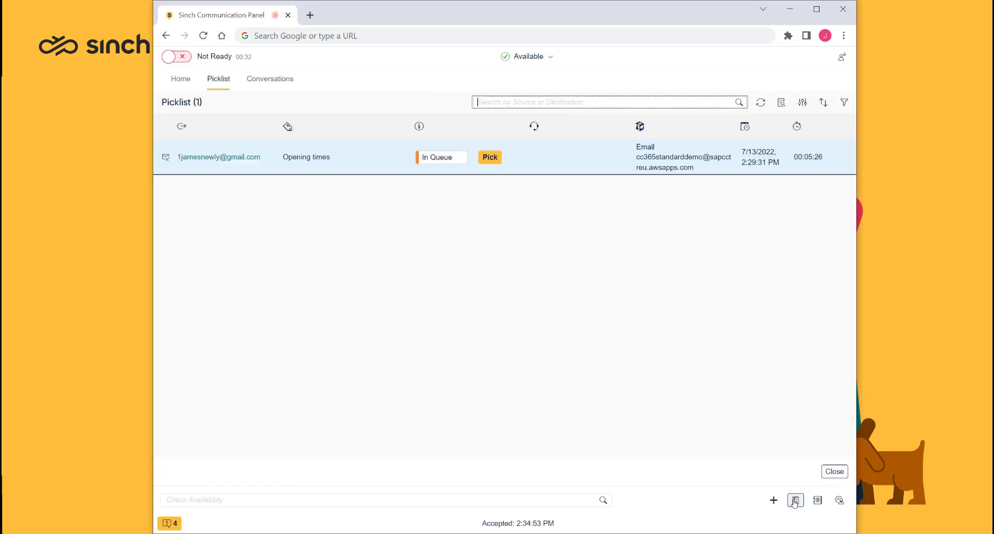
pyautogui.click(377, 161)
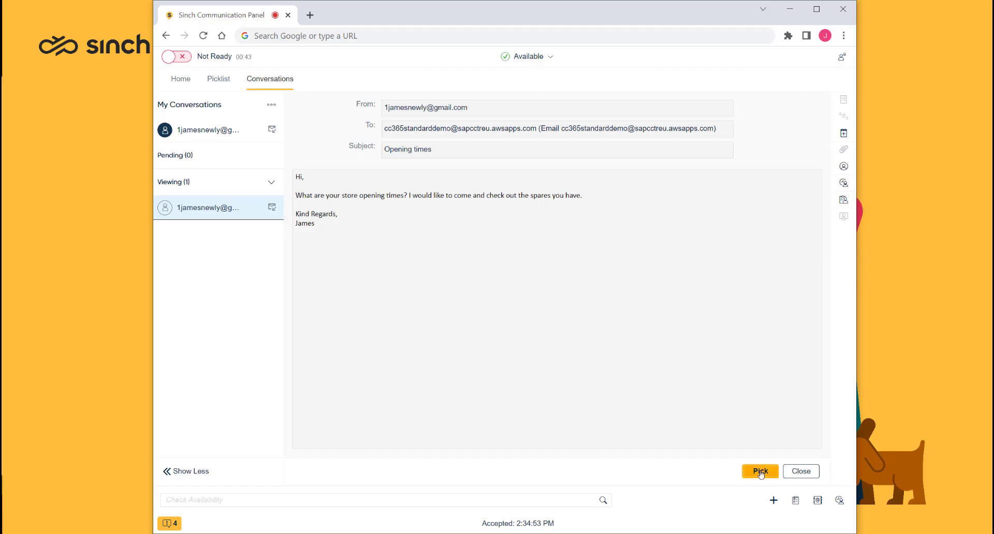
pyautogui.click(761, 471)
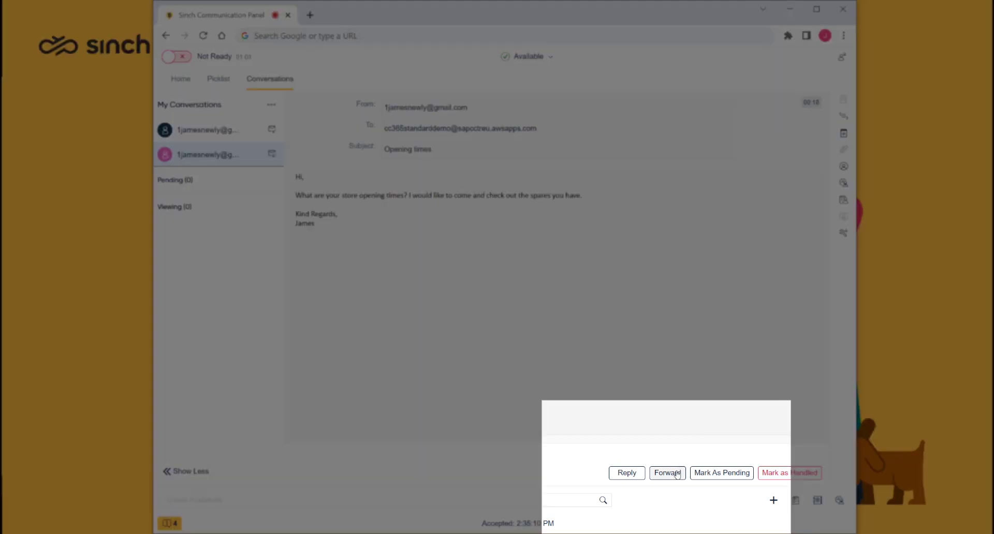
pyautogui.click(676, 474)
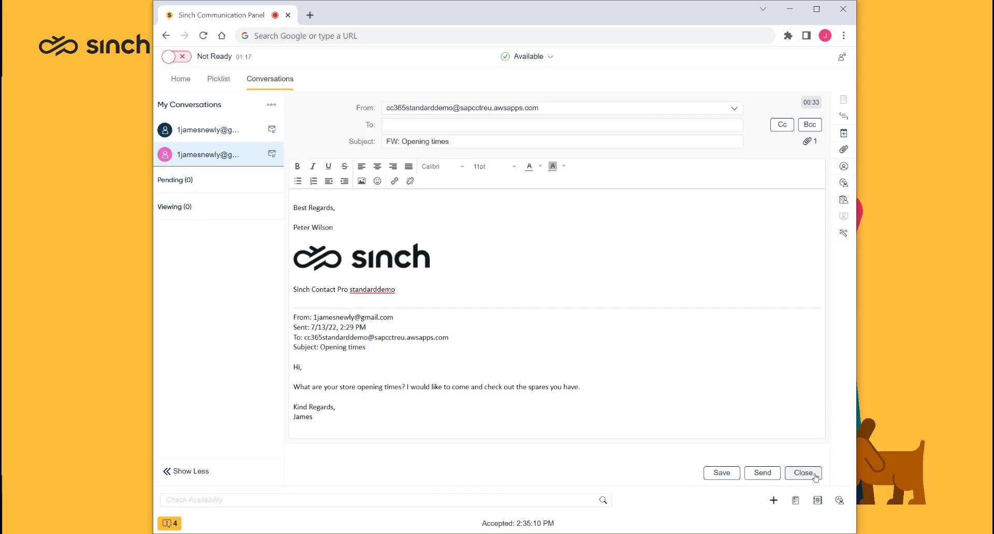
pyautogui.click(815, 477)
pyautogui.click(564, 315)
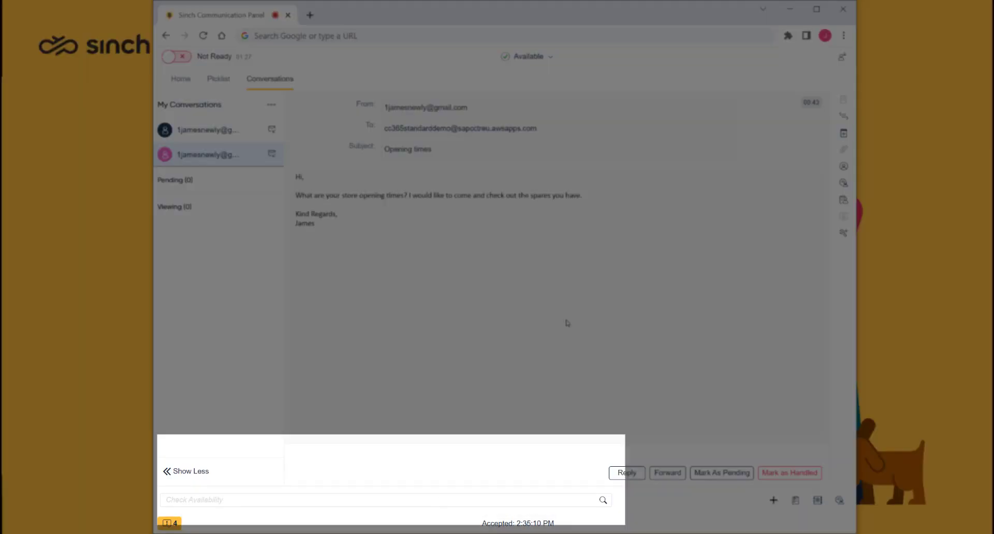
# - Search Check Availability for the colleague agent by name
pyautogui.click(405, 499)
pyautogui.write('john smith')
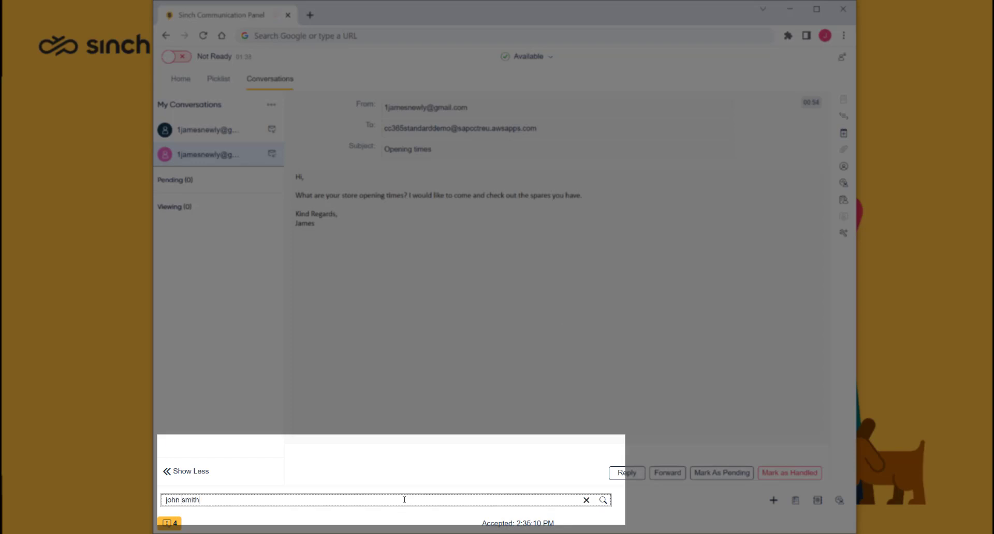
pyautogui.press('Return')
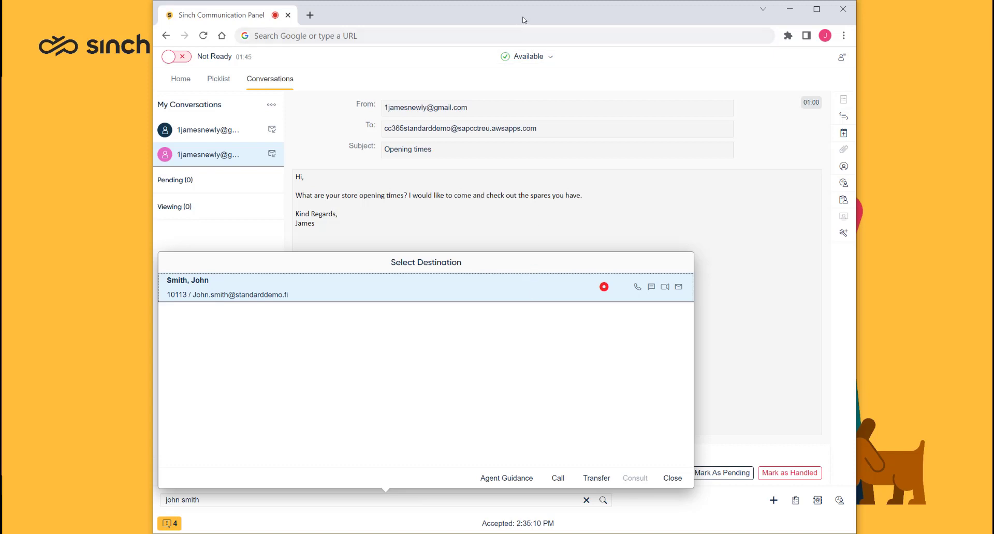
# - Snap the Chrome panel window to the left half beside the second agent's panel
pyautogui.moveTo(492, 17); pyautogui.dragTo(2, 31)
pyautogui.click(621, 129)
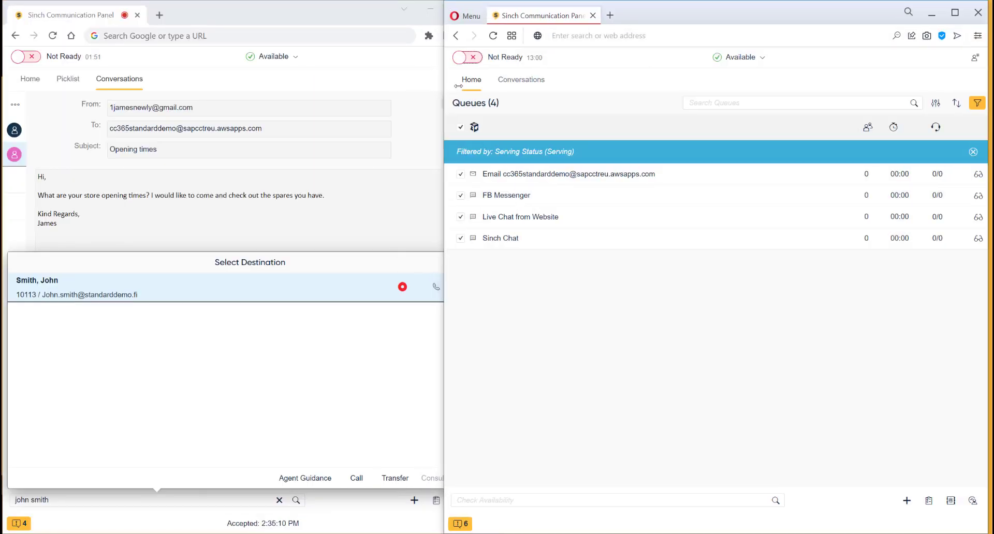
pyautogui.moveTo(441, 86); pyautogui.dragTo(493, 85)
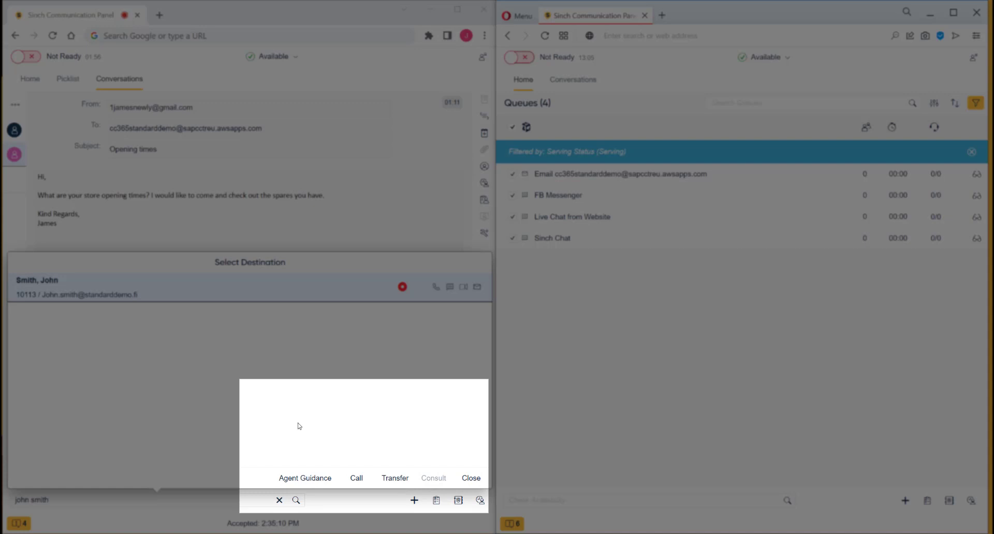
# - Transfer the Opening times email to the colleague and widen the Picklist to show its Pending status
pyautogui.click(393, 479)
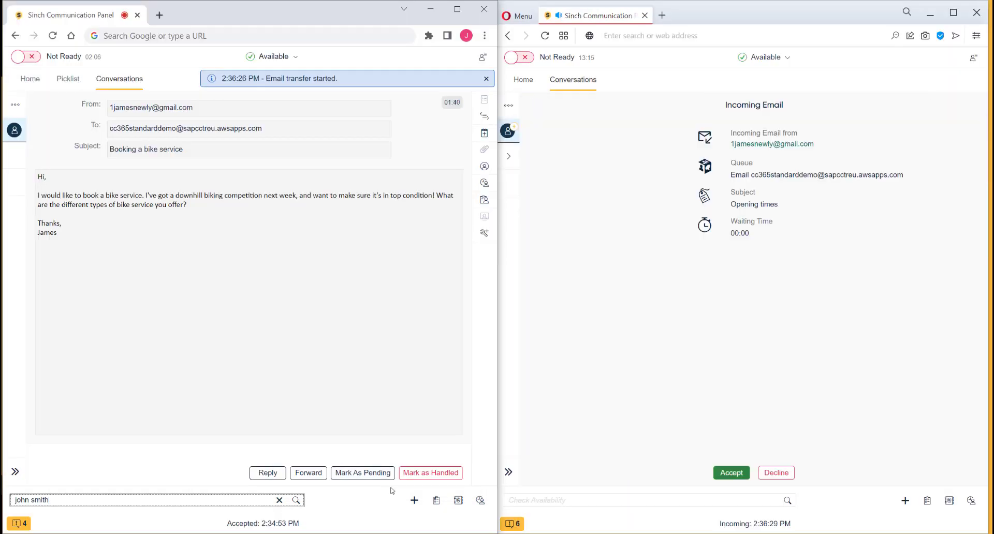
pyautogui.click(436, 500)
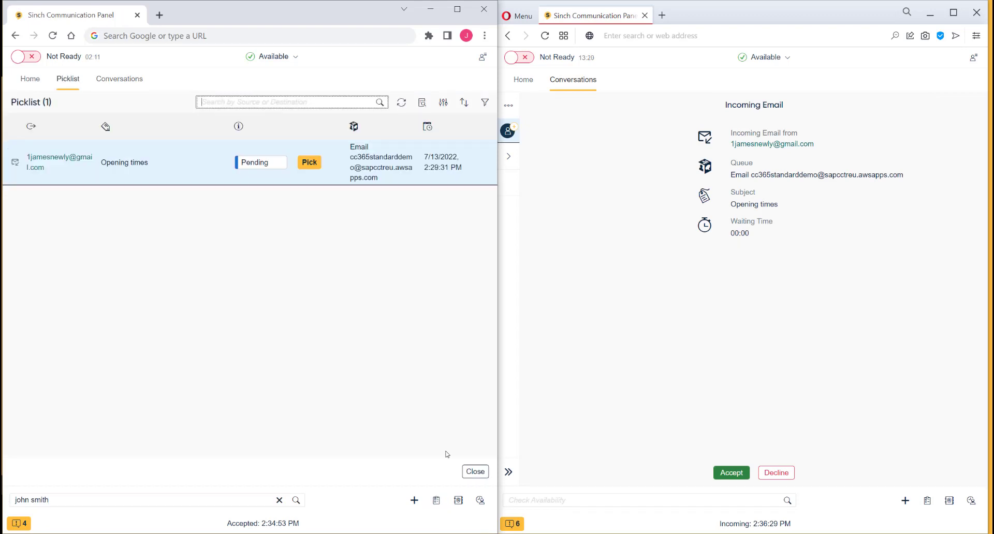
pyautogui.moveTo(498, 313); pyautogui.dragTo(680, 302)
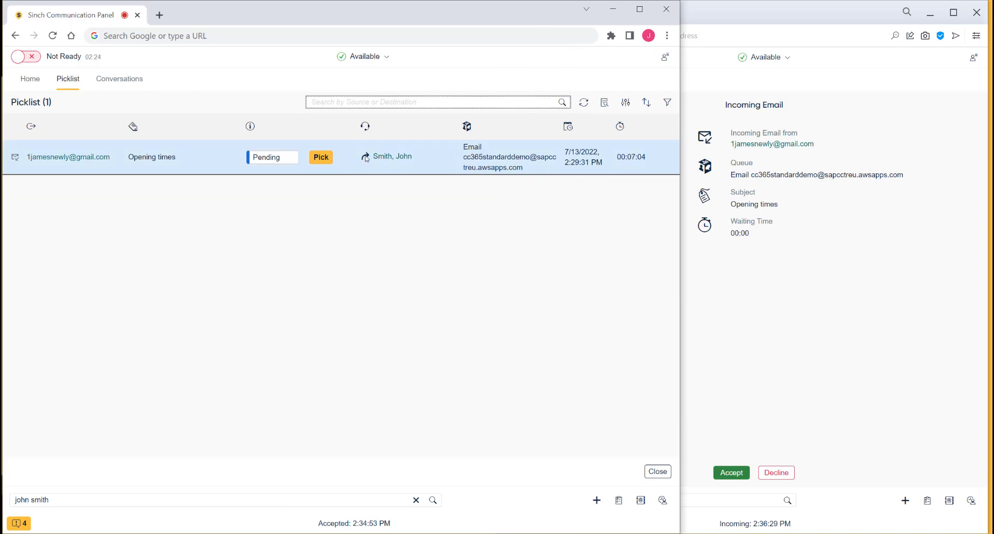
pyautogui.moveTo(366, 158)
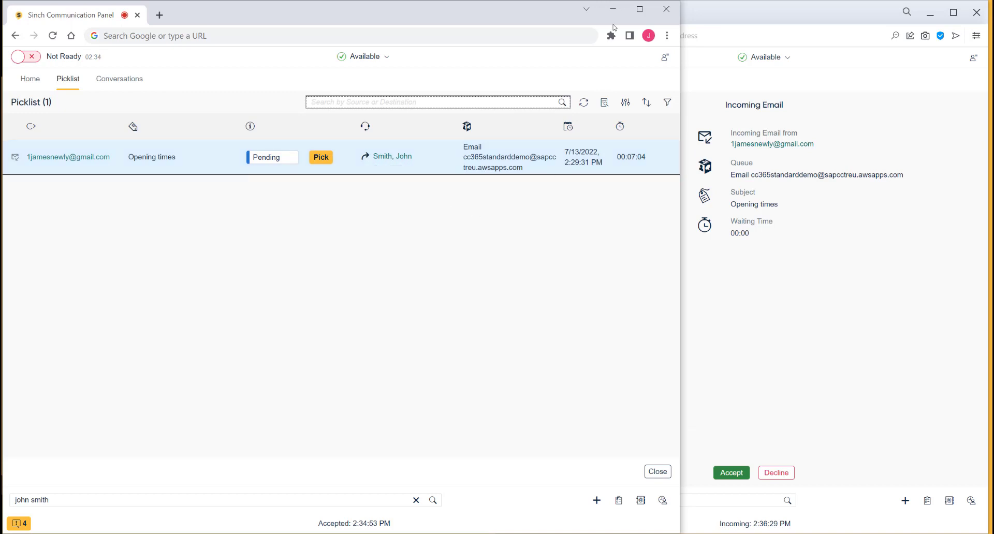
# - As the second agent, accept the Opening times email and mark it pending, confirming with OK
pyautogui.click(612, 8)
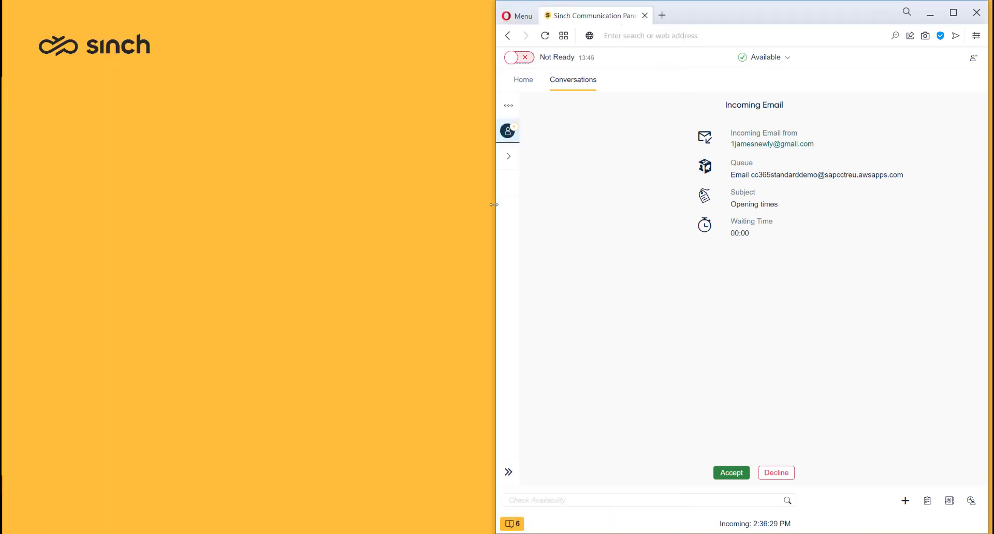
pyautogui.moveTo(494, 204); pyautogui.dragTo(140, 220)
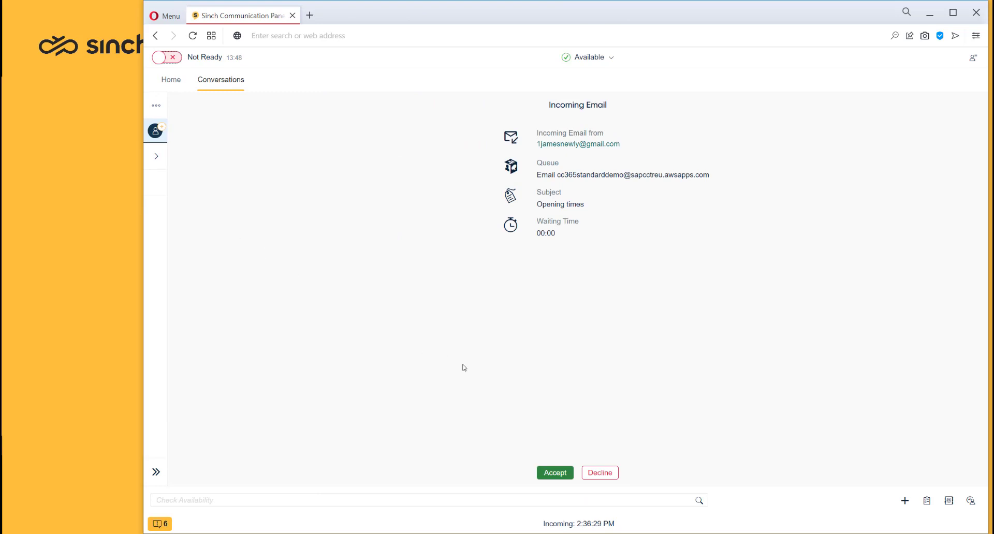
pyautogui.click(553, 473)
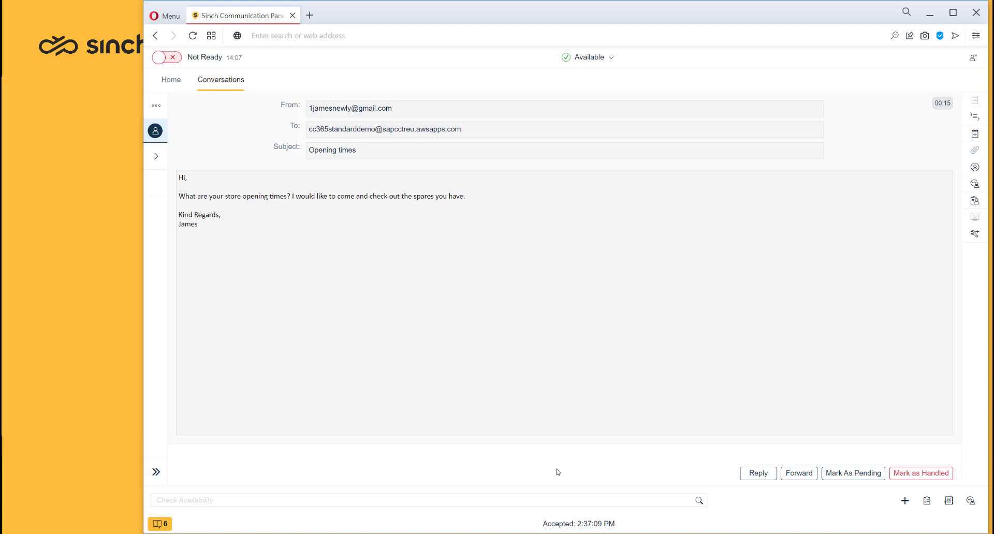
pyautogui.click(856, 477)
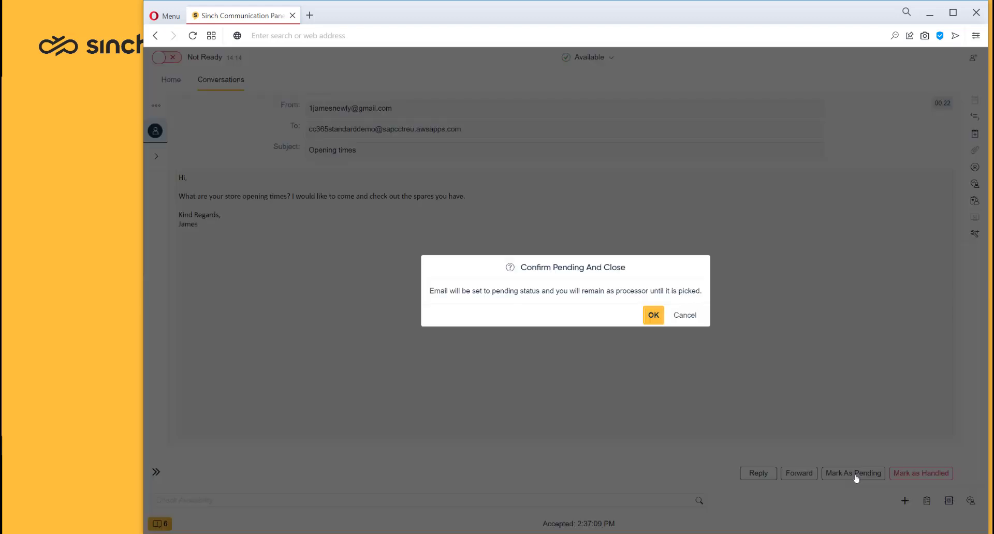
pyautogui.click(659, 320)
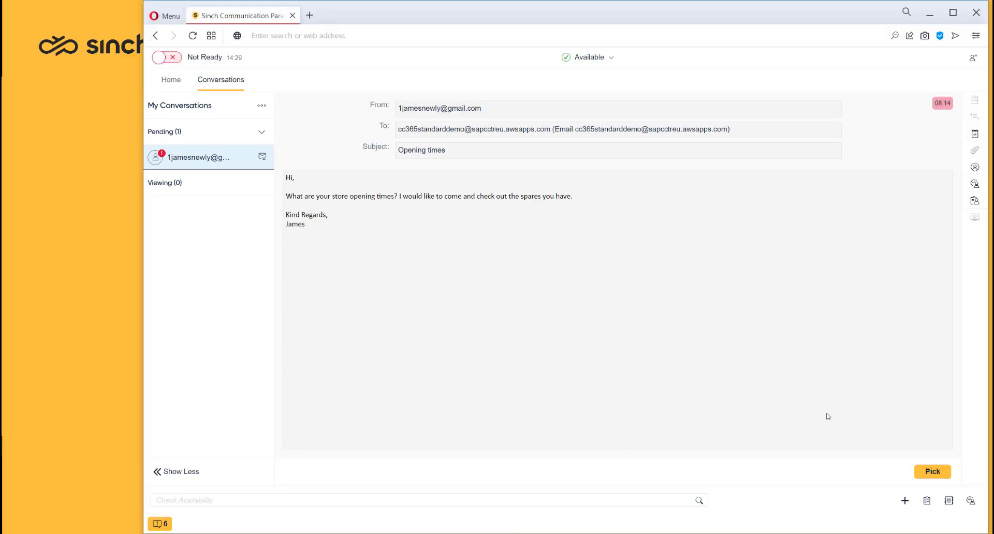
# - Check the Picklist, then pick the pending Opening times email back into active conversations
pyautogui.click(926, 500)
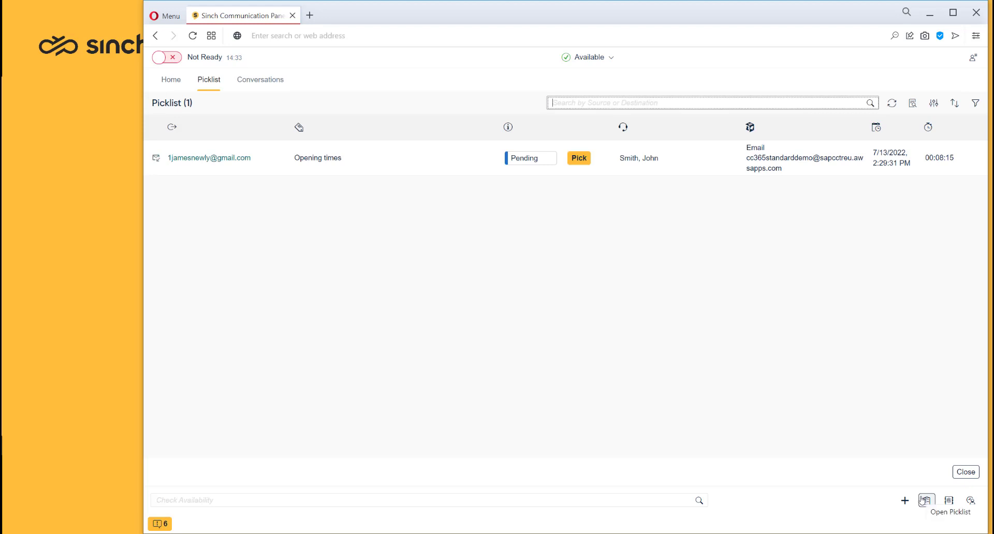
pyautogui.click(964, 473)
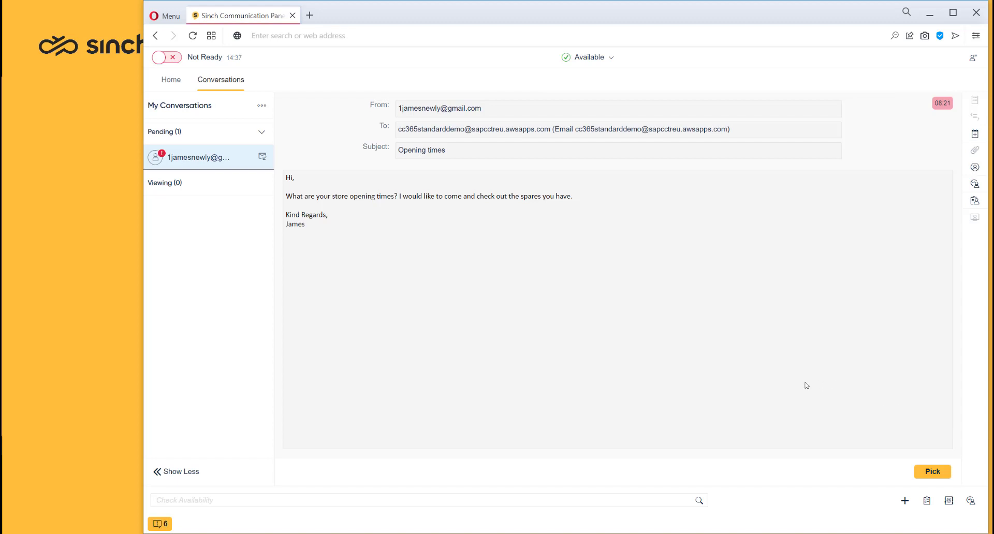
pyautogui.click(932, 472)
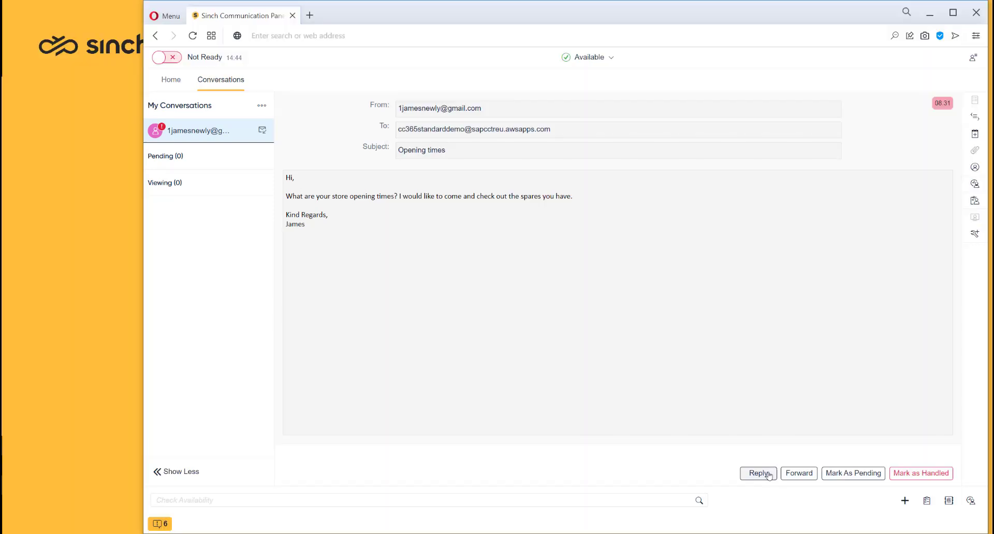
# - Reply to the Opening times email using the 'Opening times during July' template
pyautogui.click(759, 473)
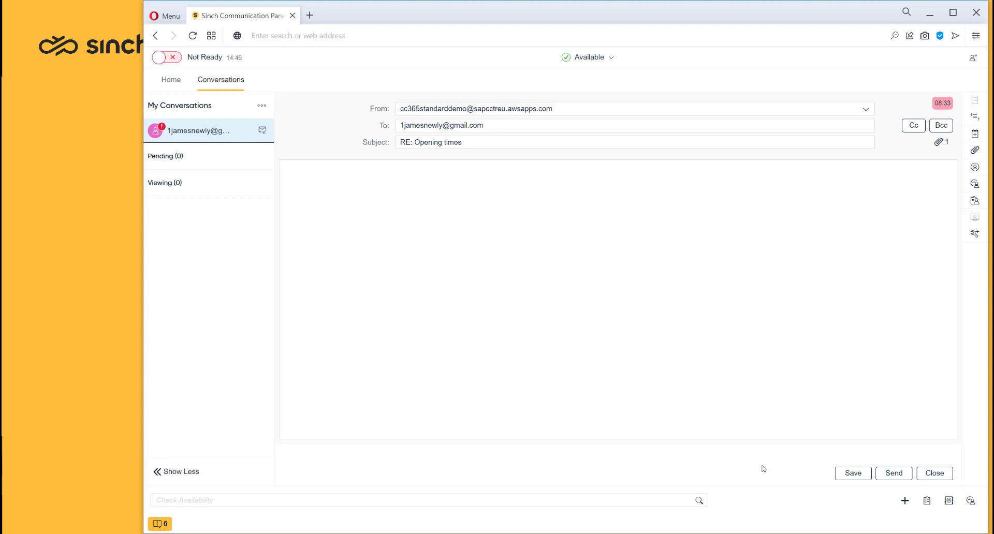
pyautogui.click(978, 118)
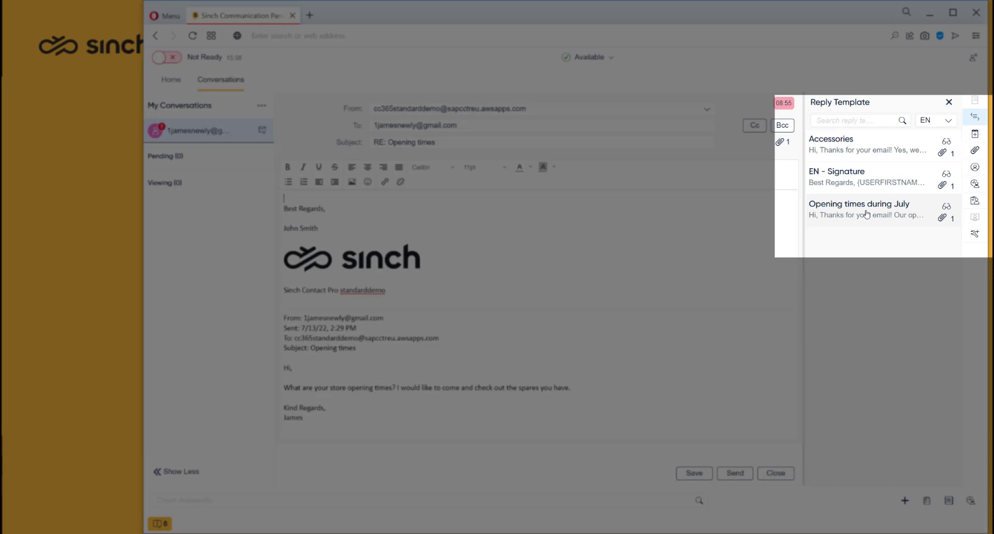
pyautogui.click(946, 206)
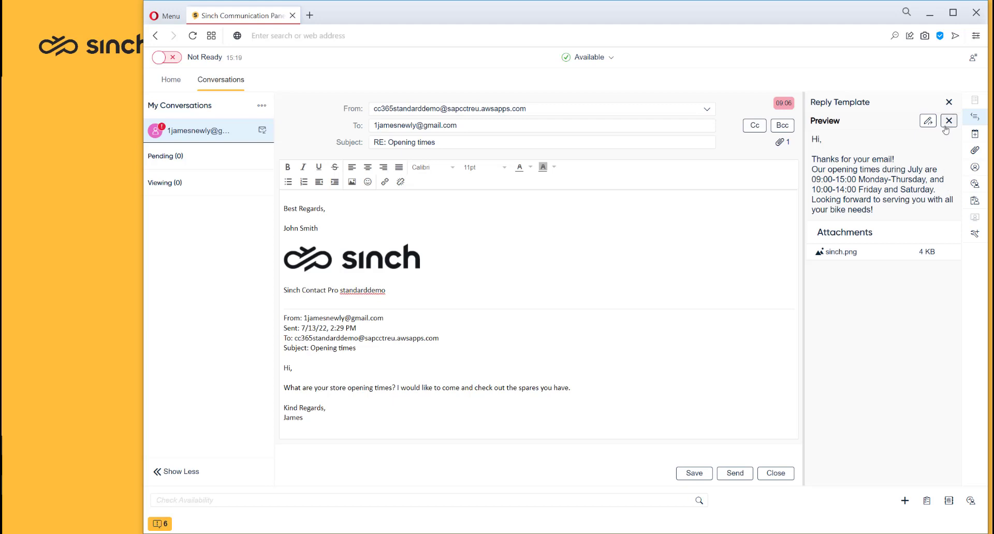
pyautogui.click(928, 122)
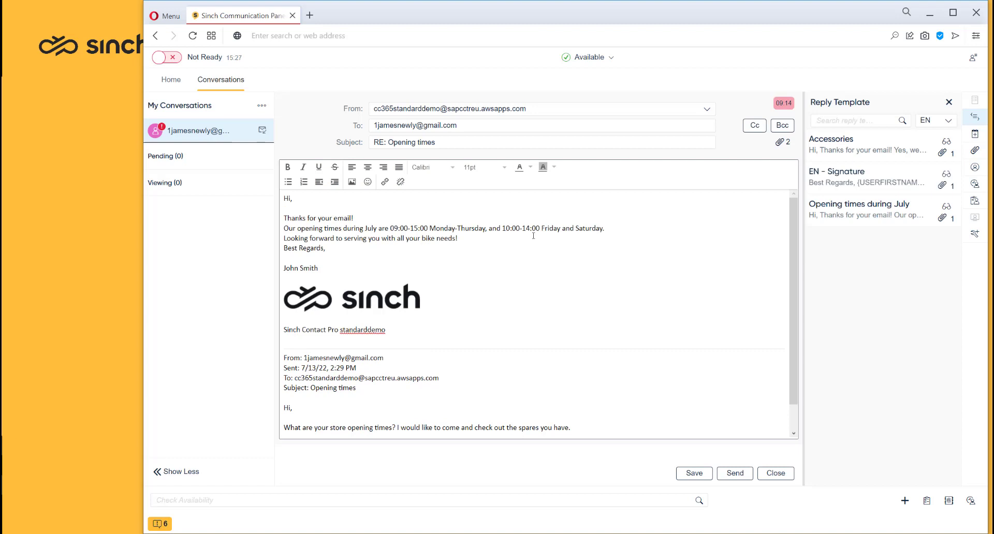
# - Send the reply, mark the conversation as handled and close the wrap-up
pyautogui.click(736, 474)
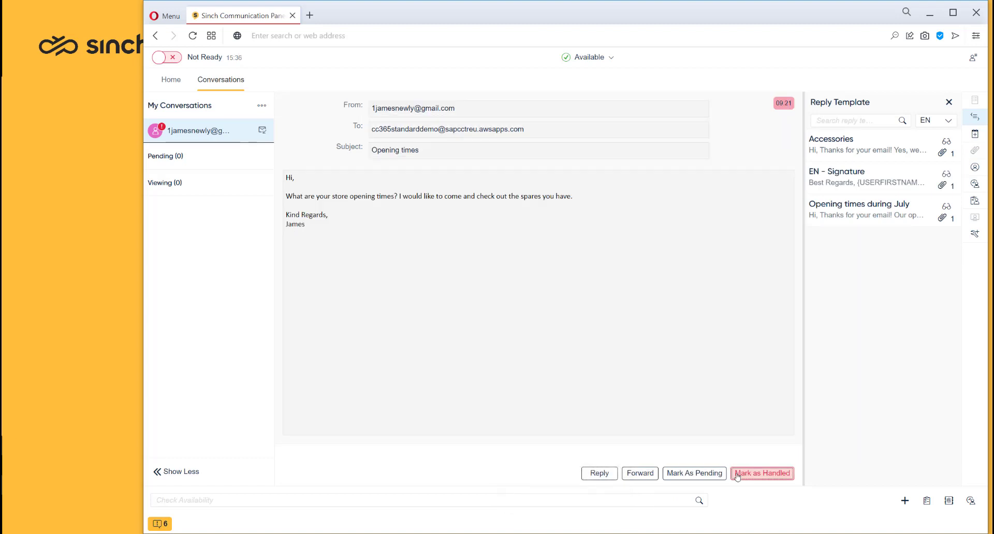
pyautogui.click(737, 474)
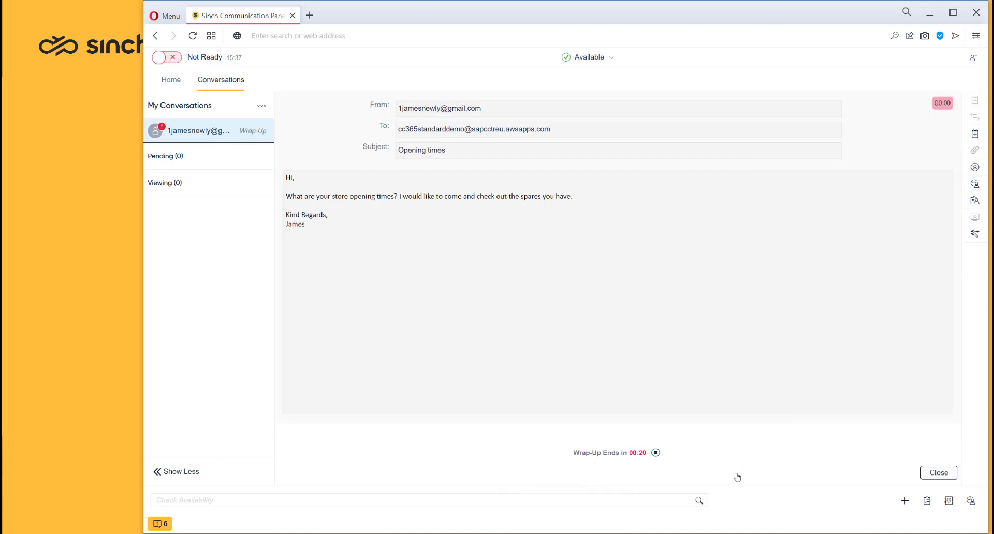
pyautogui.click(938, 473)
pyautogui.click(905, 501)
# - Create a new email with the EN - Signature reply template
pyautogui.click(905, 501)
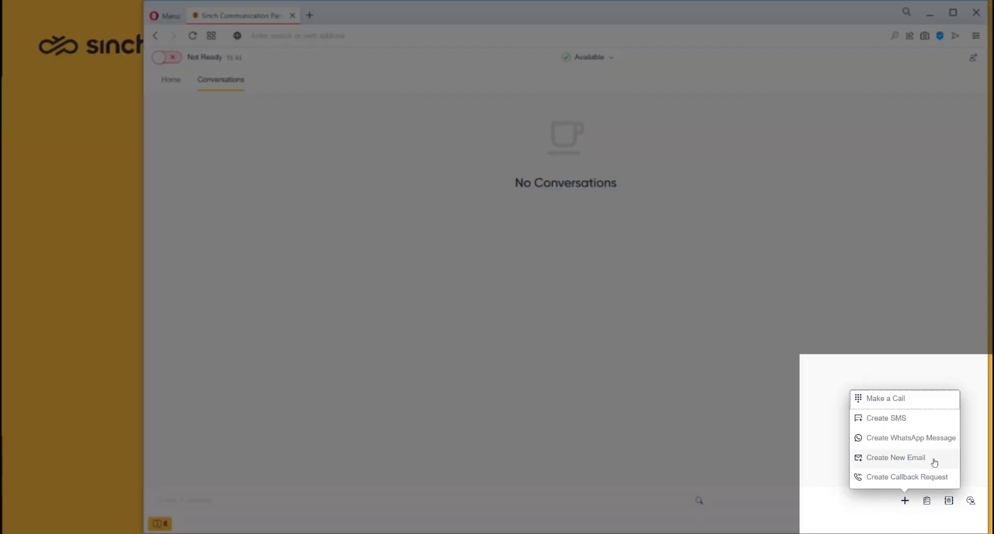
pyautogui.click(934, 459)
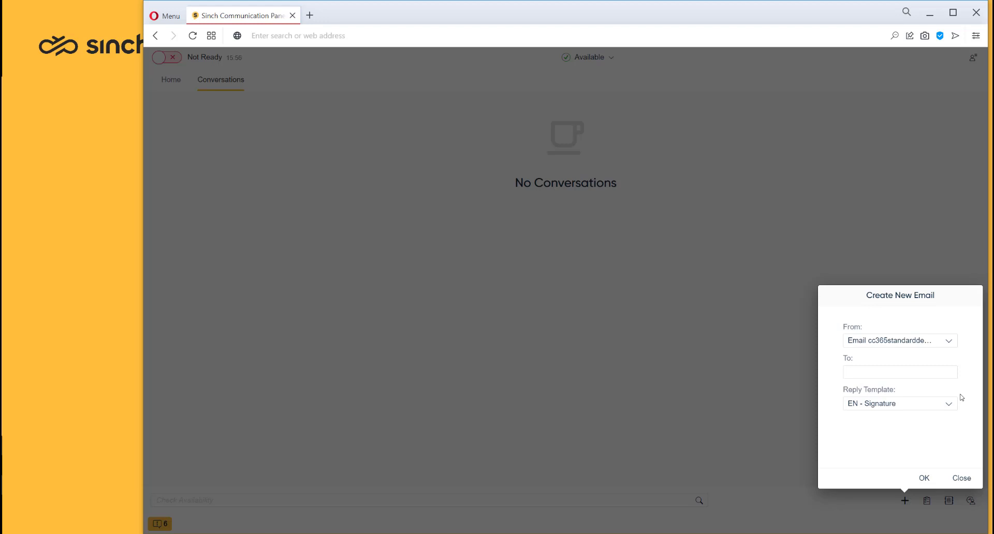
pyautogui.click(950, 405)
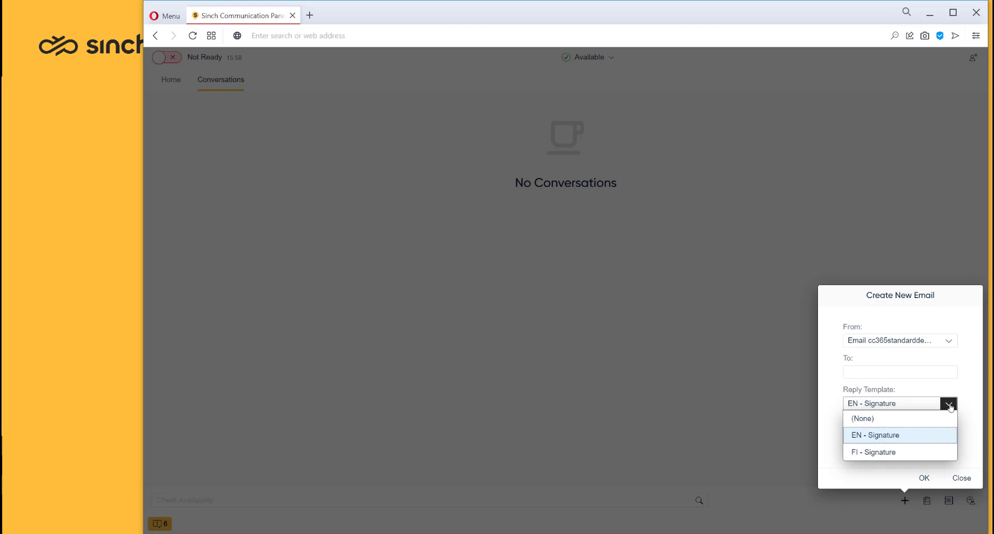
pyautogui.click(949, 405)
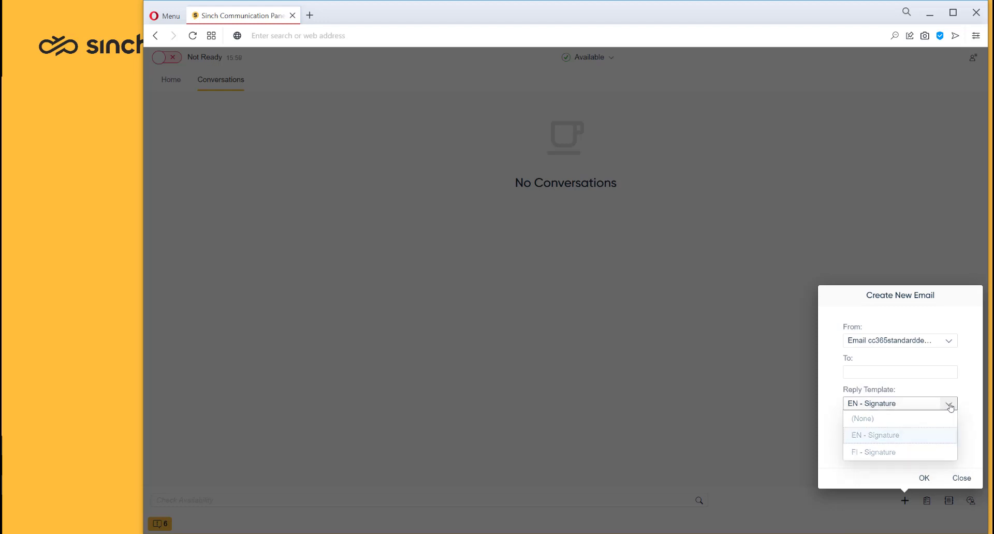
pyautogui.click(927, 476)
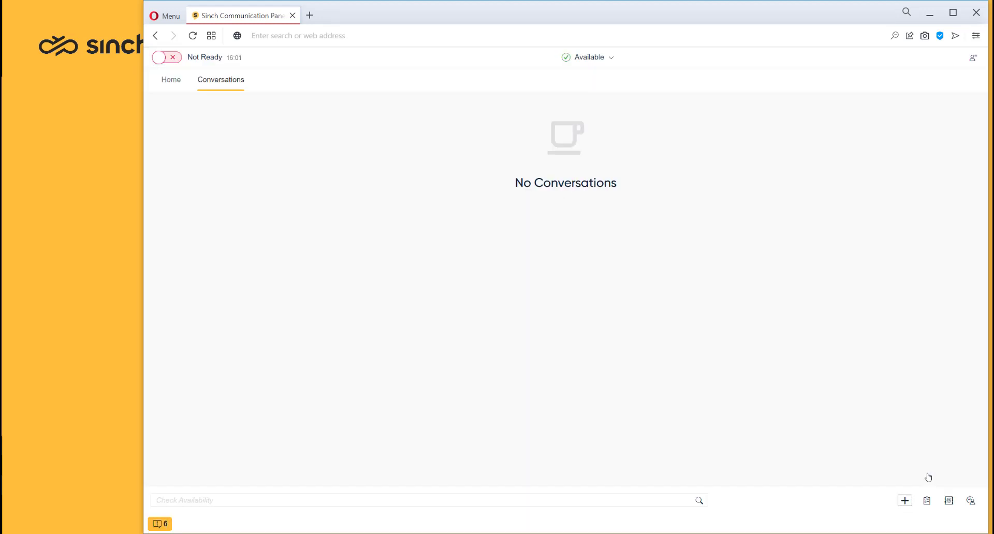